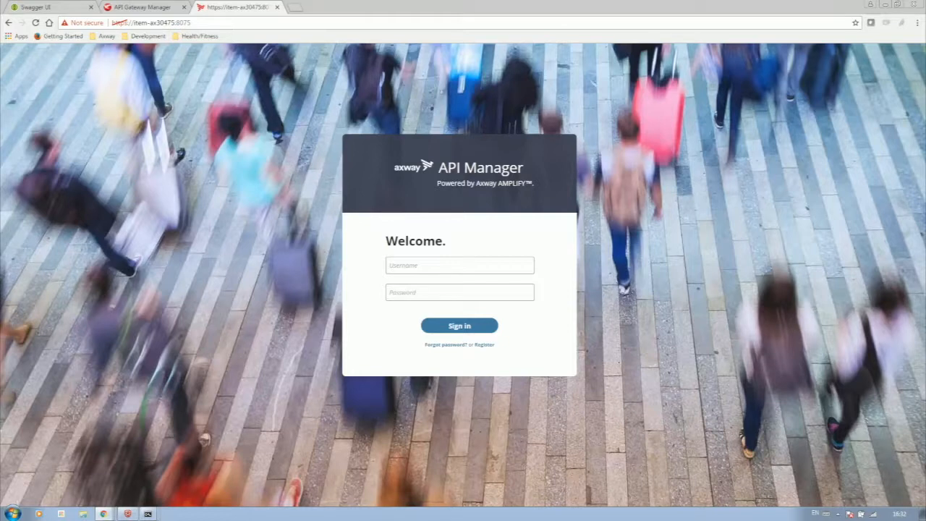
- Check the API Gateway dashboard and database console, then return to the API Manager sign-in page
left_click(132, 6)
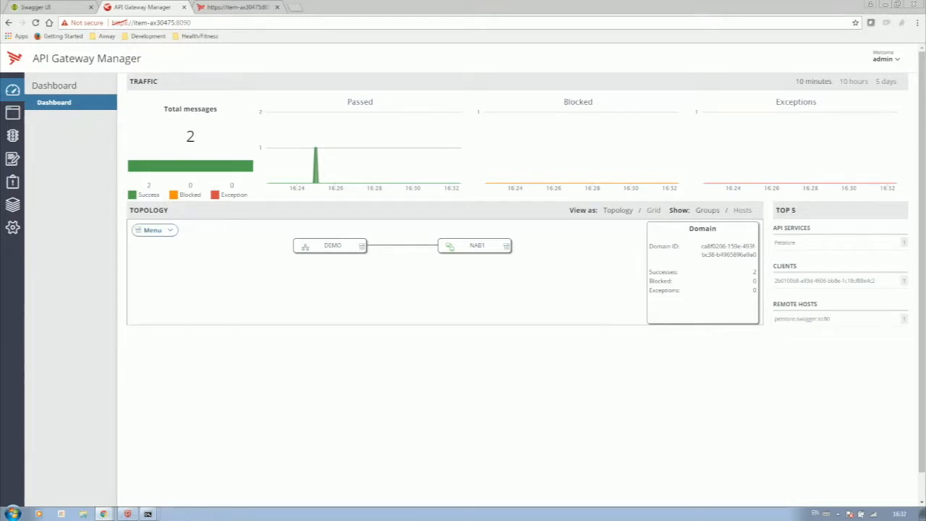
key("alt+Tab")
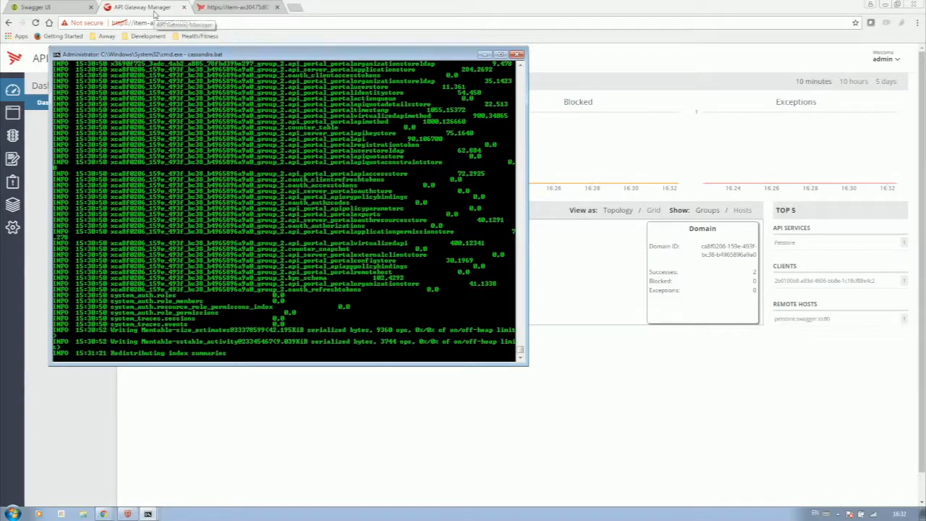
left_click(230, 8)
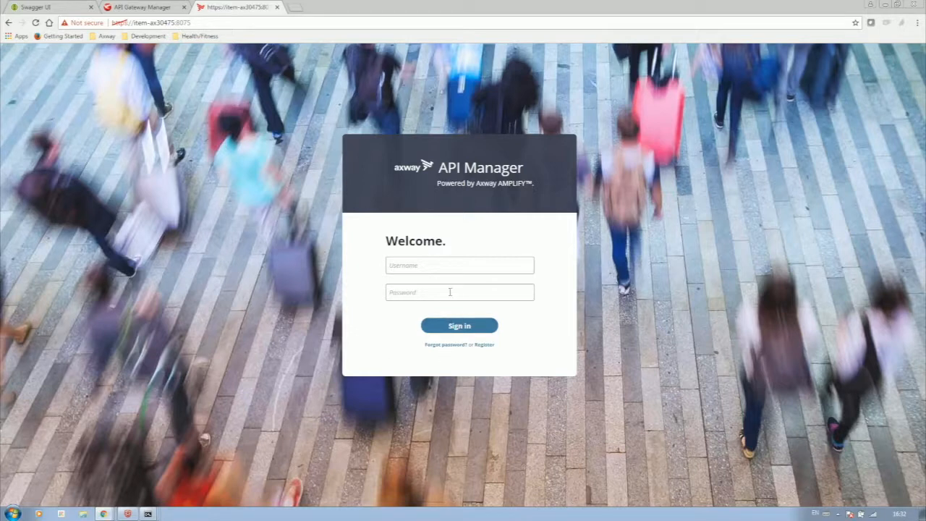
- Sign in to API Manager with the admin login name and password
left_click(440, 270)
key("Return")
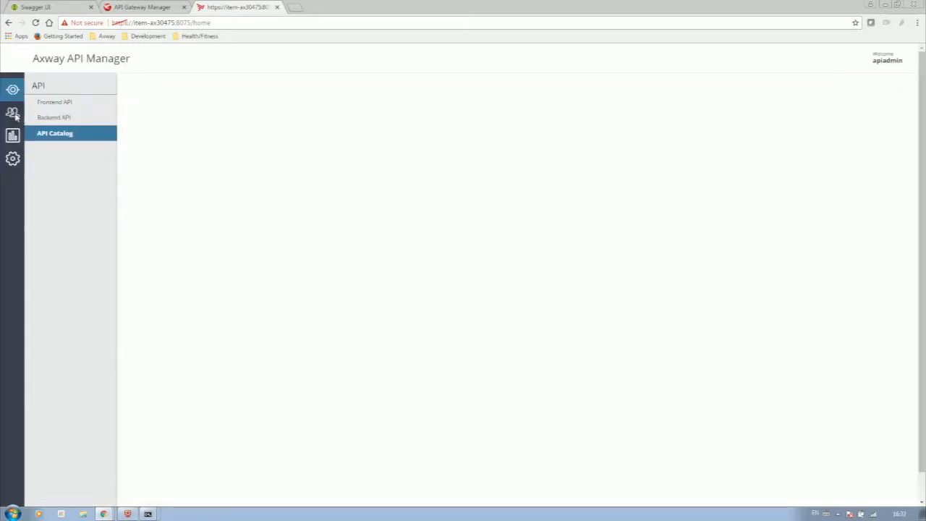
- Create the 'API Development' organization with API development enabled, then return to the organizations list
left_click(13, 114)
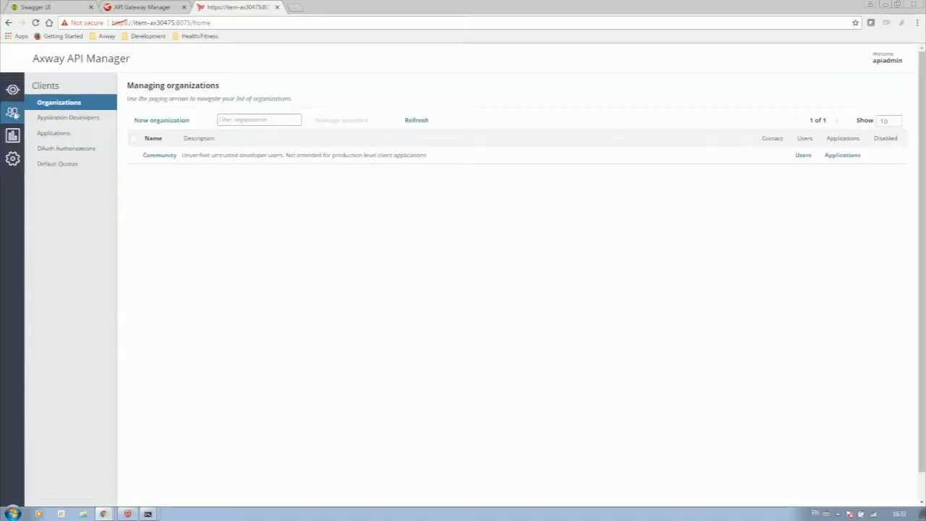
left_click(155, 120)
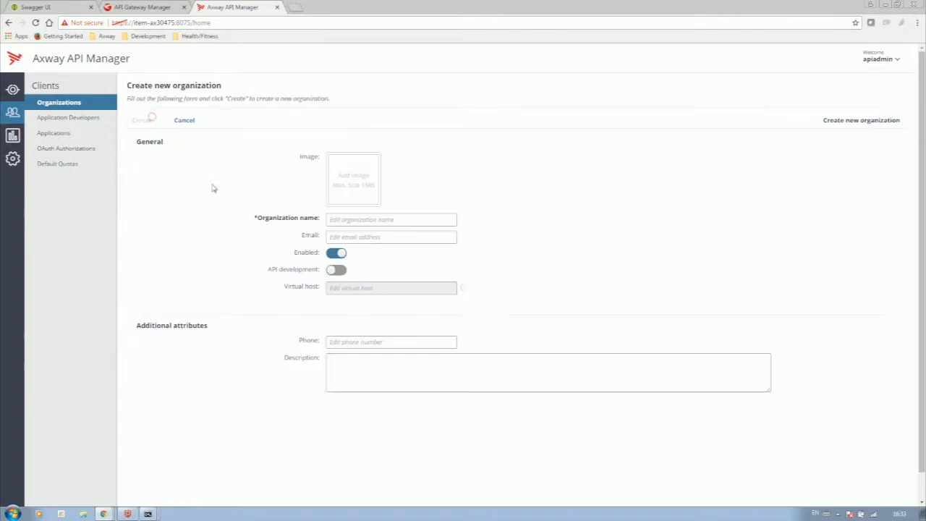
left_click(358, 217)
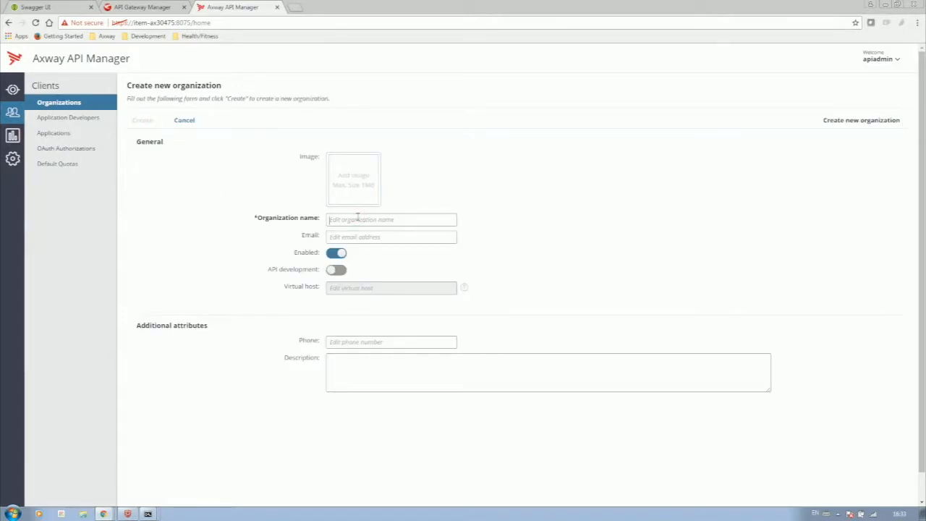
type("API Develop")
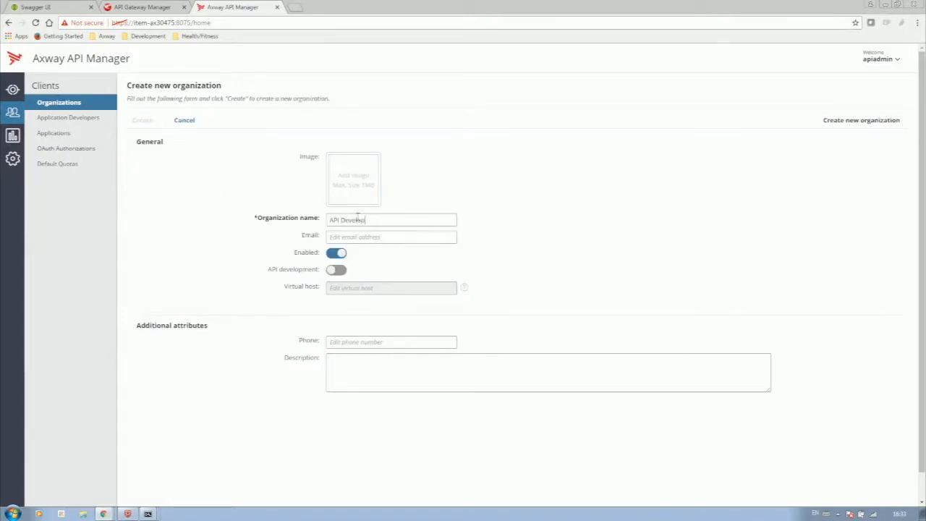
type("ment")
left_click(337, 268)
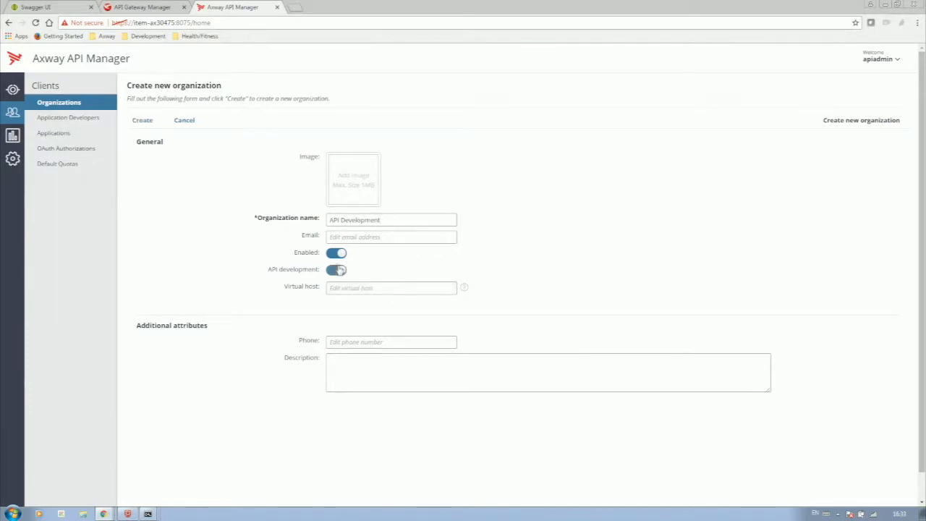
left_click(145, 120)
left_click(148, 120)
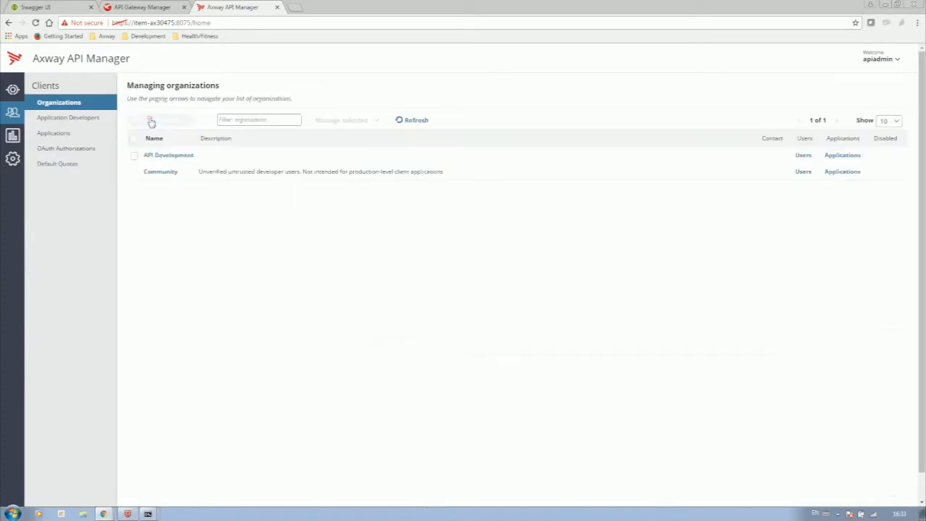
- Switch on Application scopes in the global API Manager settings, then go back to client management
left_click(13, 159)
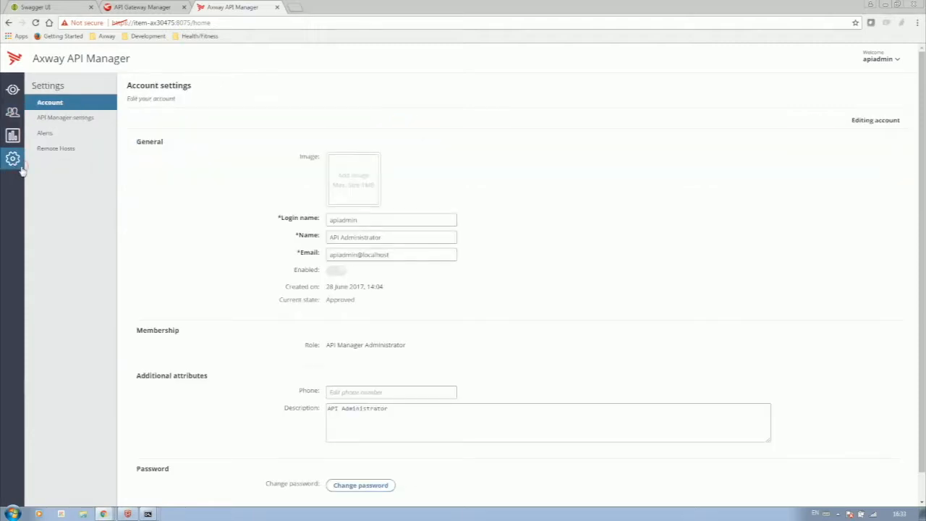
left_click(75, 120)
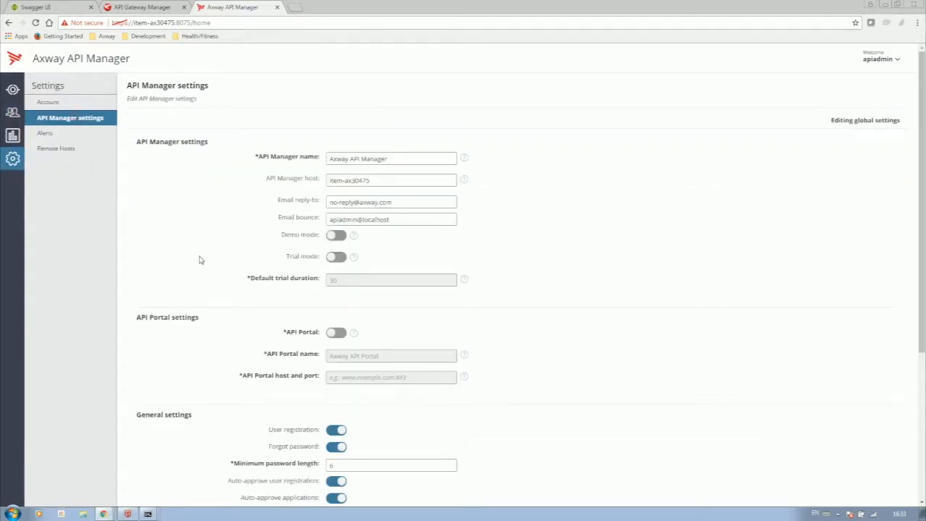
scroll(200, 258, "down", 3)
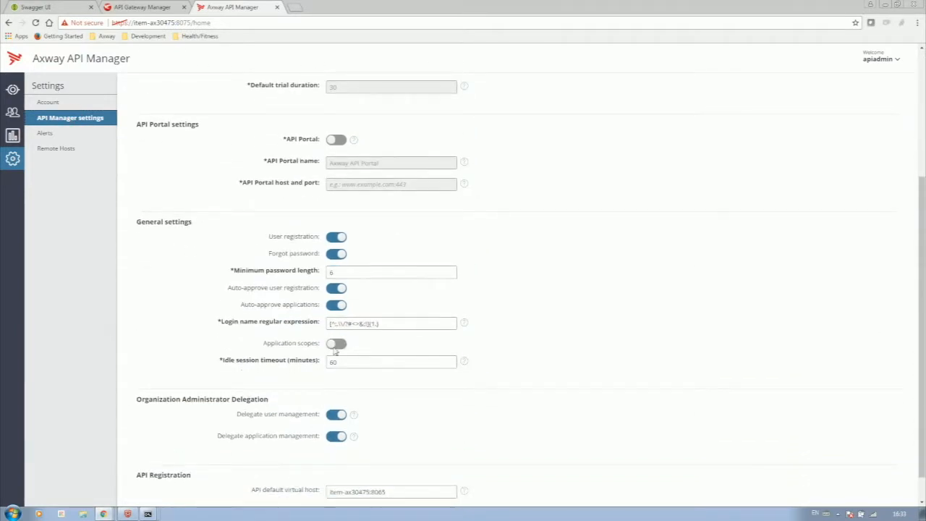
left_click(339, 344)
scroll(219, 319, "up", 3)
left_click(12, 116)
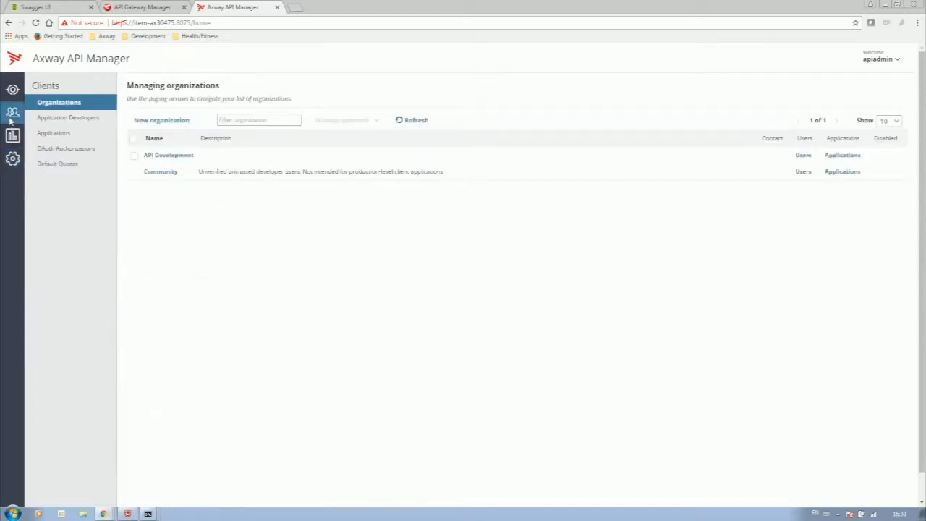
- Create the 'My App' application owned by the API Development organization
left_click(47, 133)
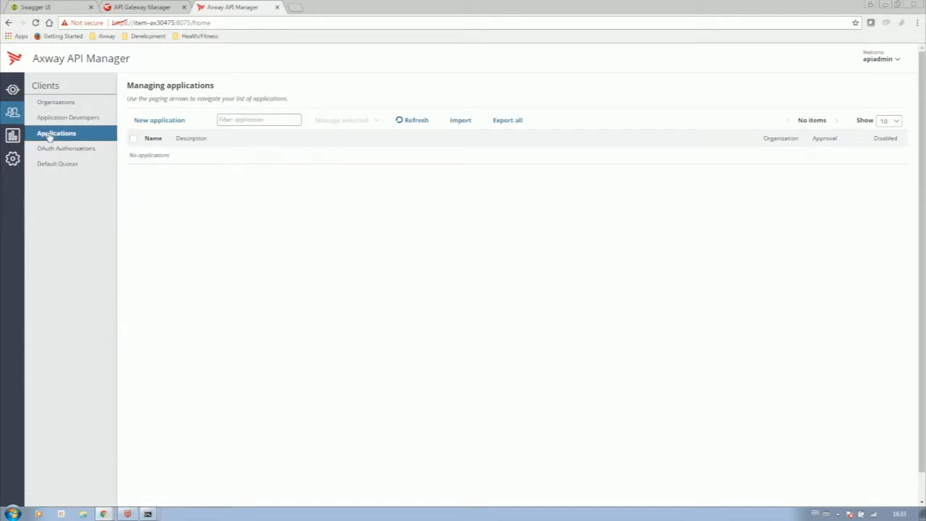
left_click(155, 122)
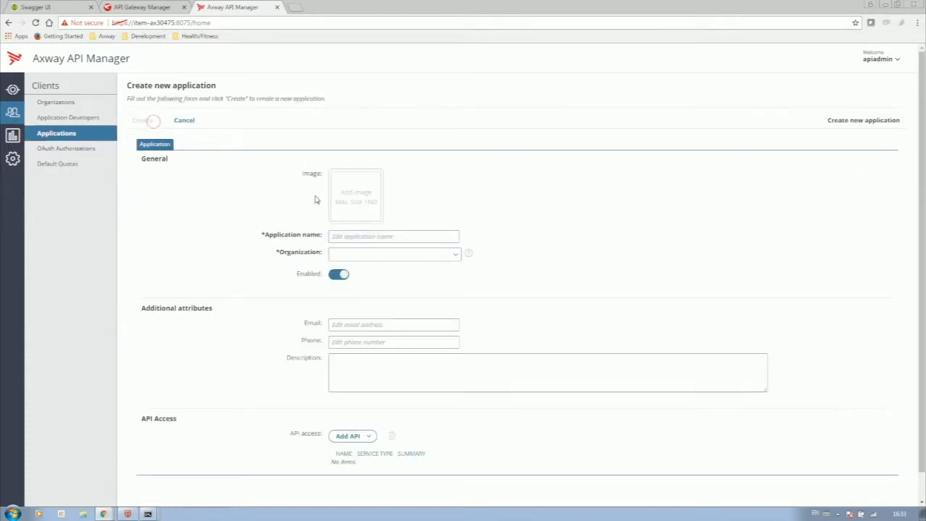
left_click(337, 237)
type("My App")
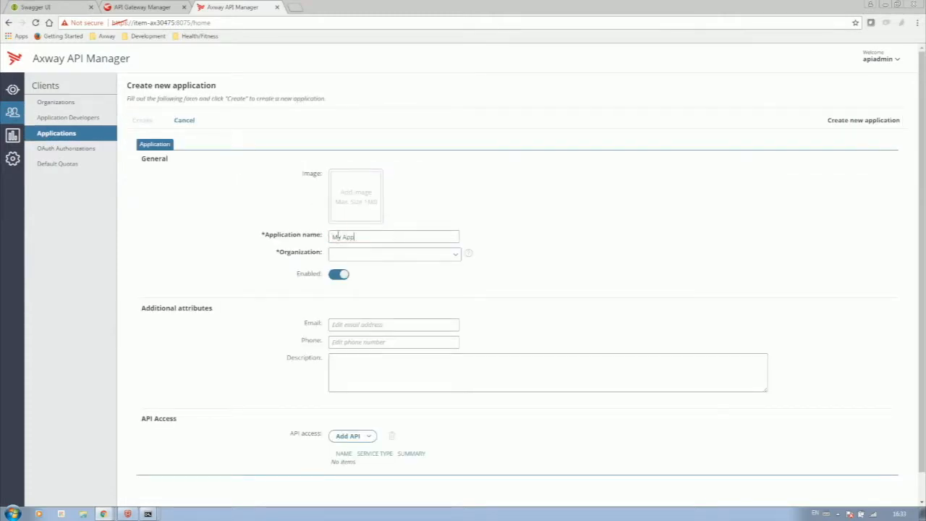
left_click(353, 254)
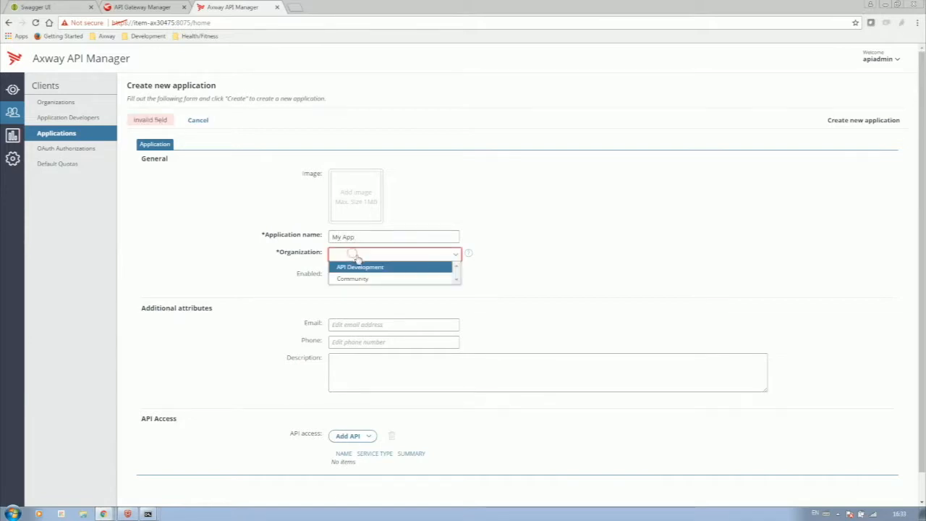
left_click(358, 266)
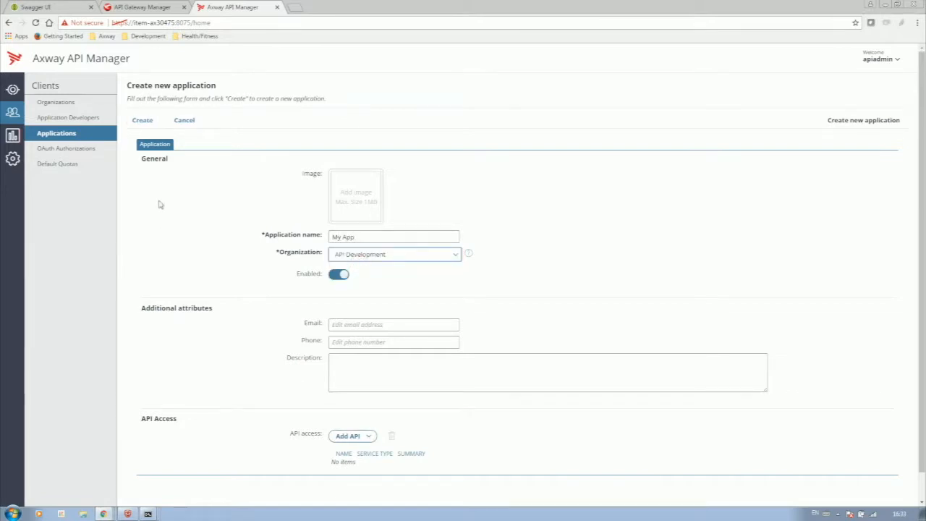
left_click(155, 121)
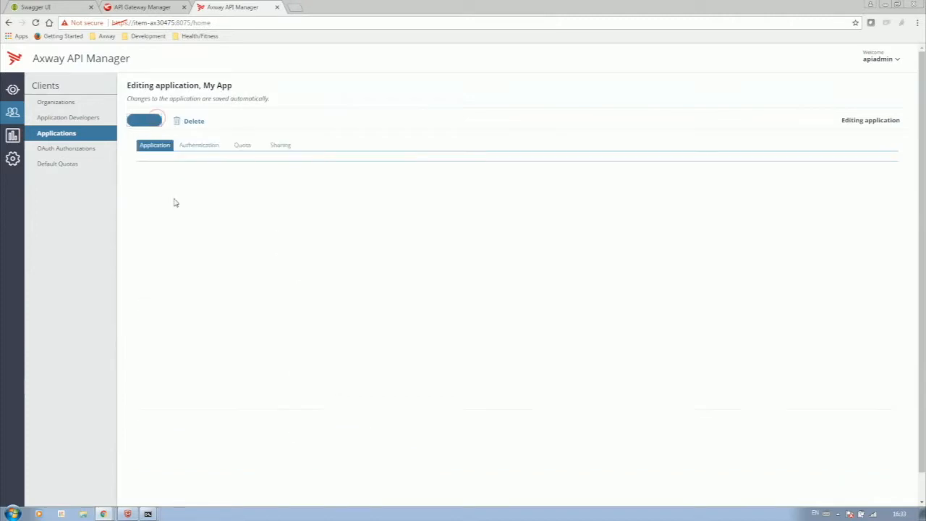
- Generate a new API key for My App allowing JavaScript origins '*', then go to the API section
left_click(195, 147)
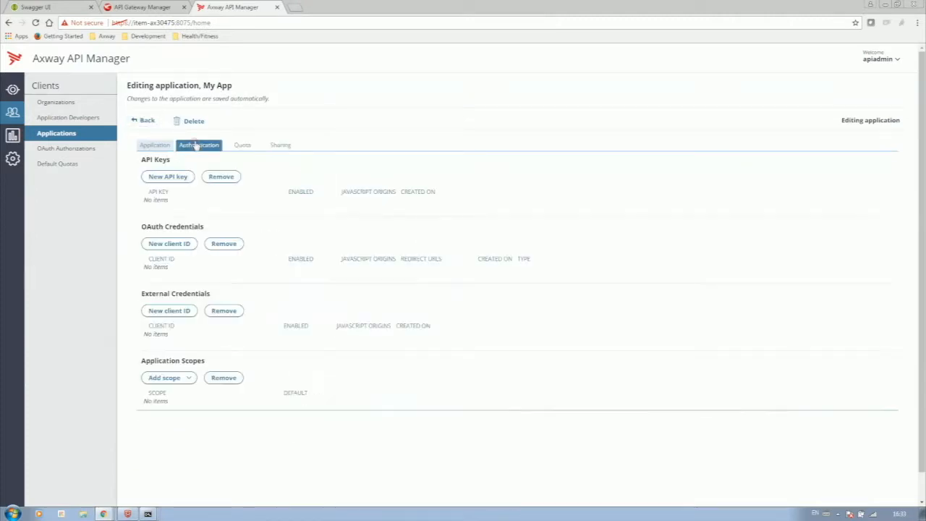
left_click(178, 177)
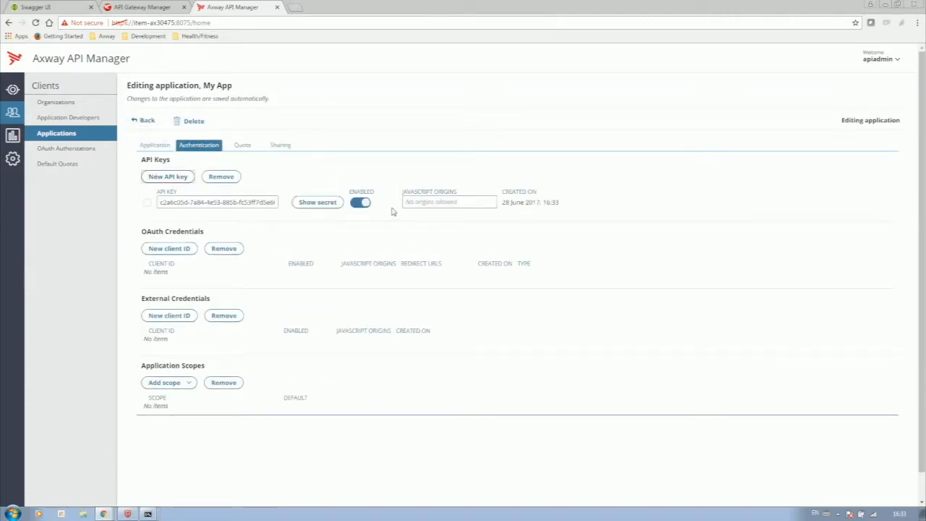
left_click(421, 203)
type("*")
left_click(342, 167)
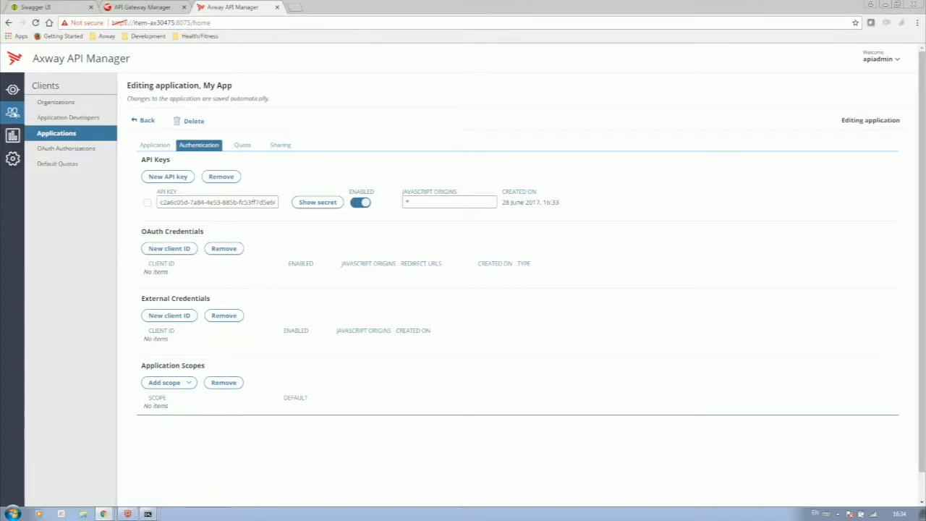
left_click(15, 98)
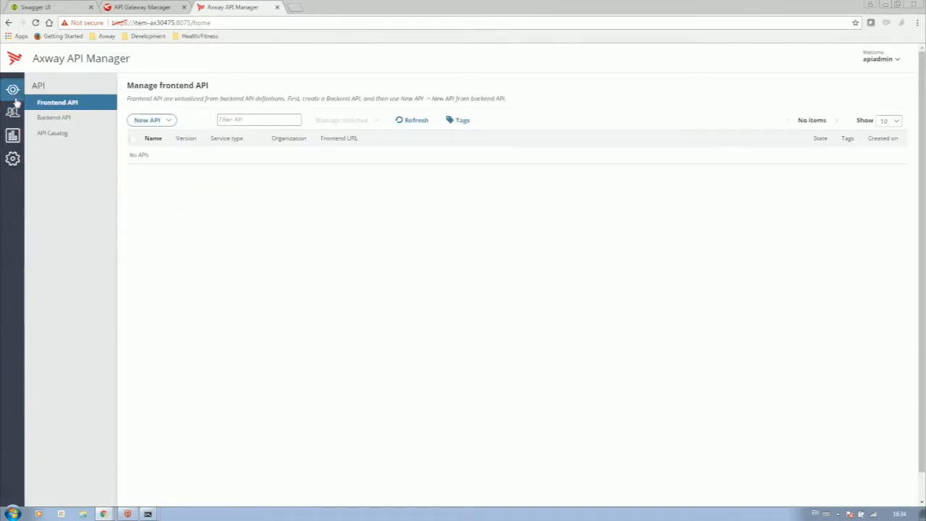
- Start a backend API import from a Swagger URL and paste the Petstore swagger.json URL
left_click(61, 117)
left_click(151, 120)
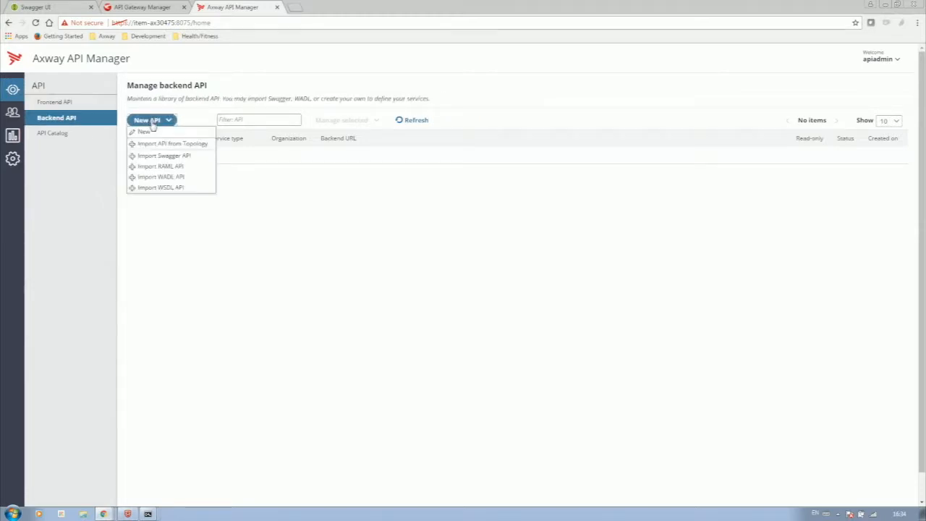
left_click(155, 154)
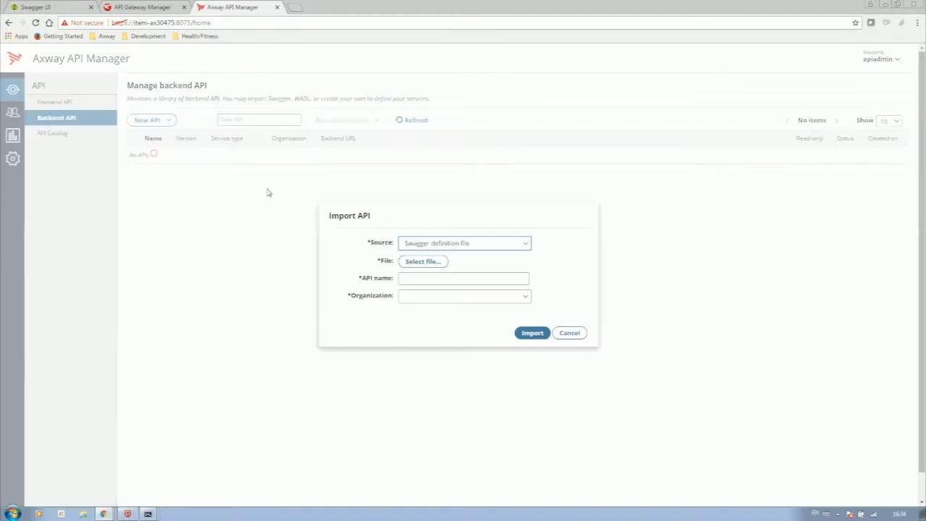
left_click(422, 244)
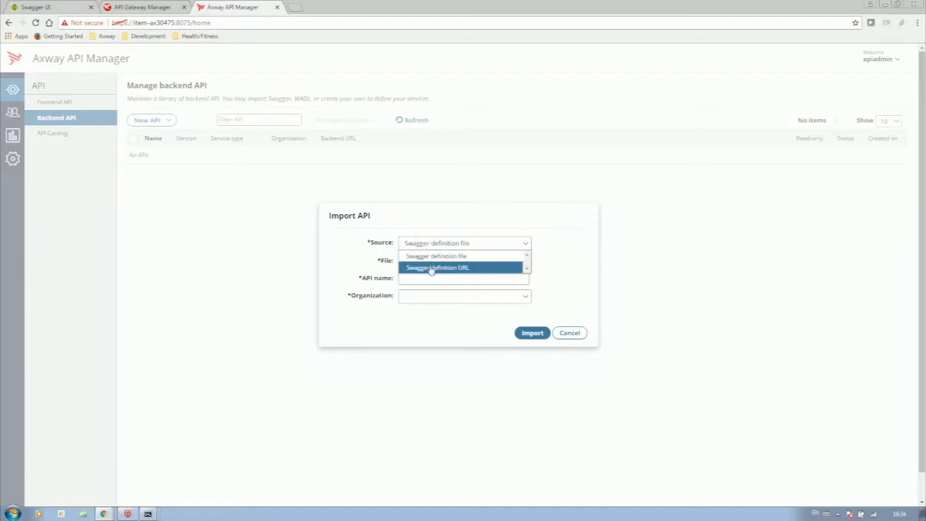
left_click(429, 267)
left_click(431, 263)
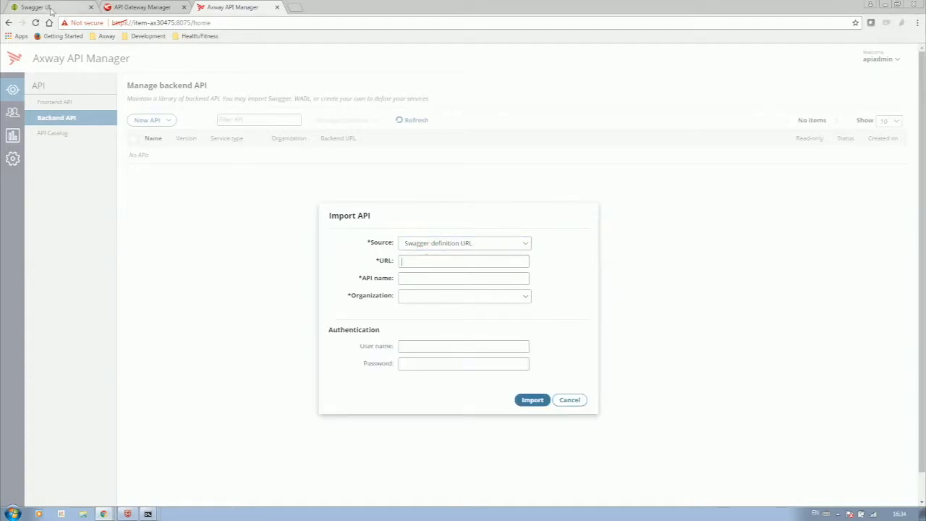
left_click(45, 7)
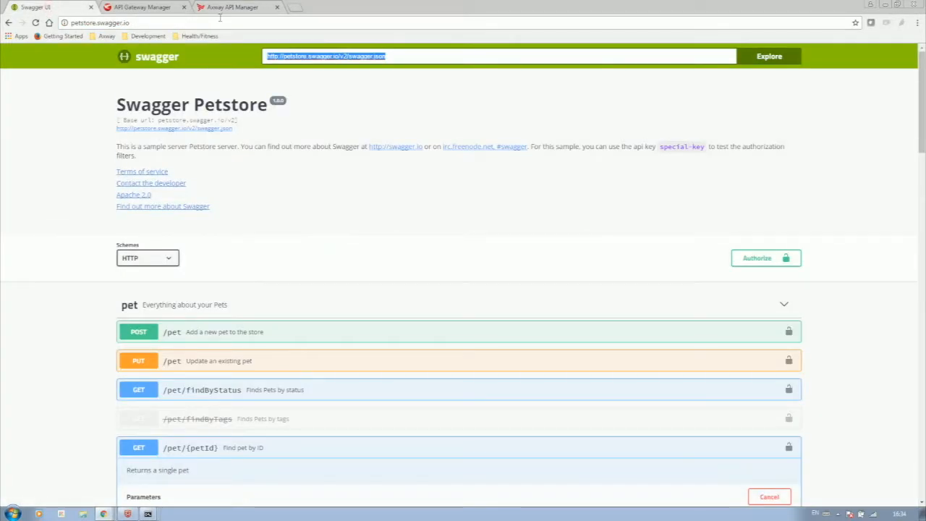
left_click(230, 7)
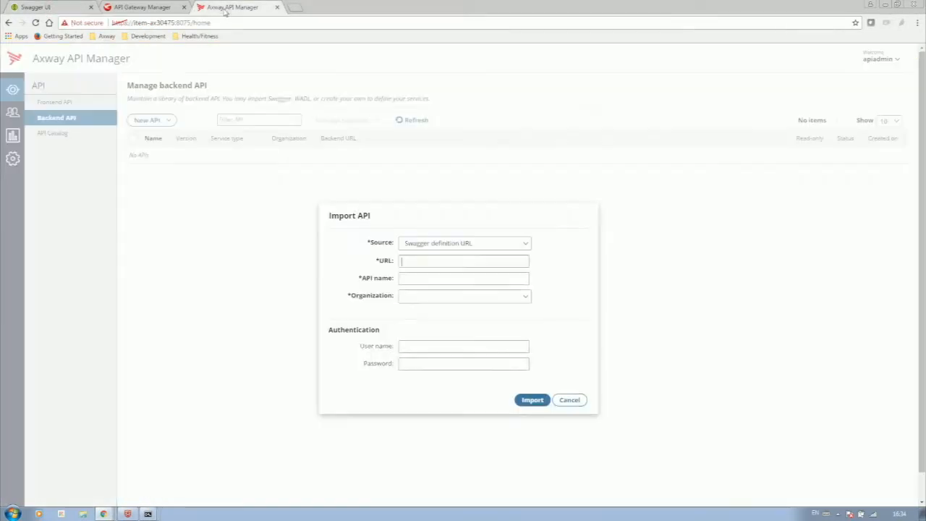
type("http://petstore.swagger.io/v2/swagger.json")
- Name the import Petstore, assign it to API Development, and import it
left_click(416, 278)
type("p")
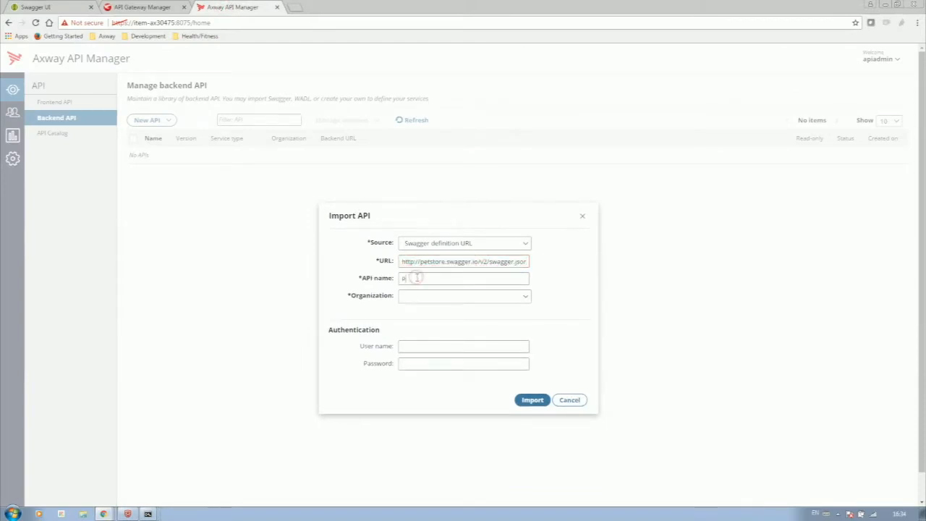
type("etstore")
key("Tab")
key("Down")
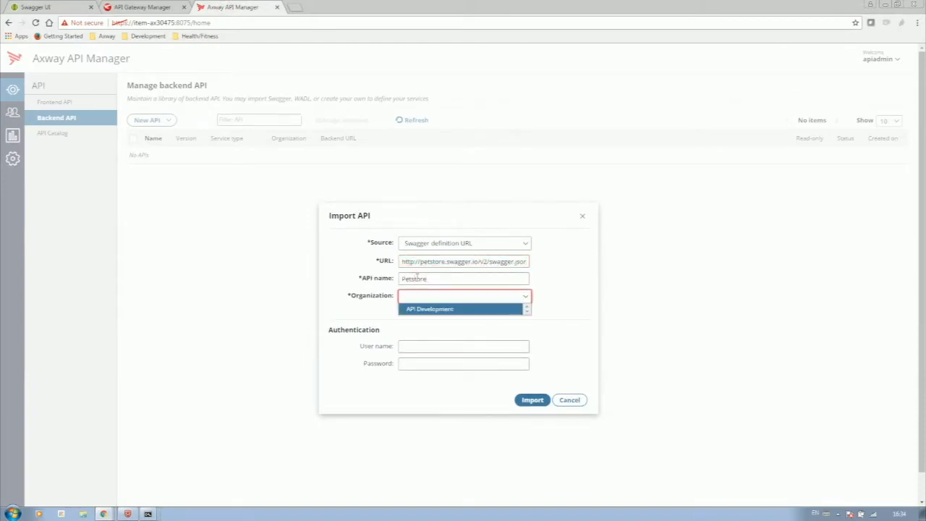
left_click(410, 308)
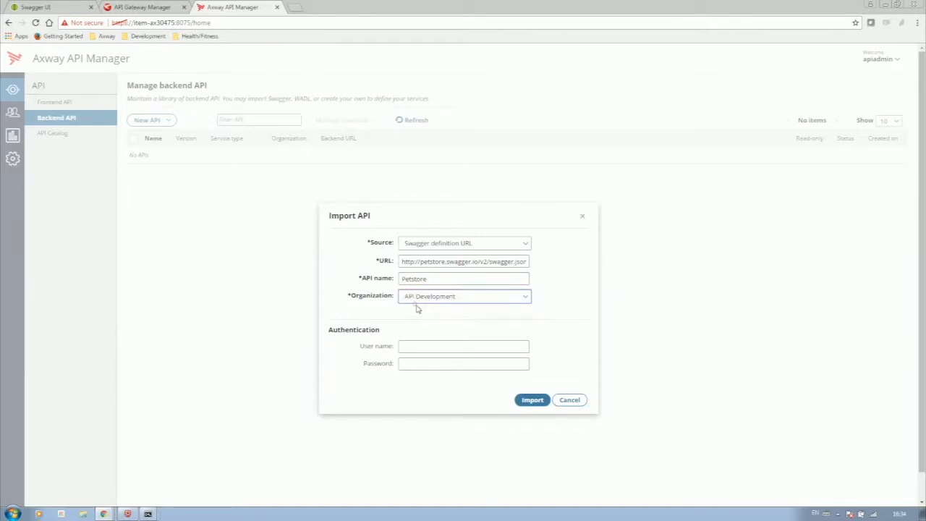
left_click(531, 400)
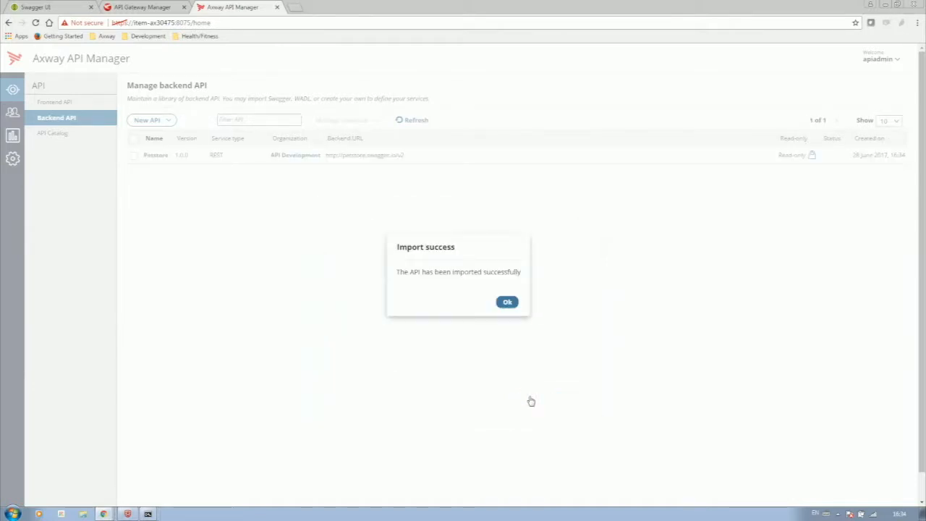
left_click(507, 302)
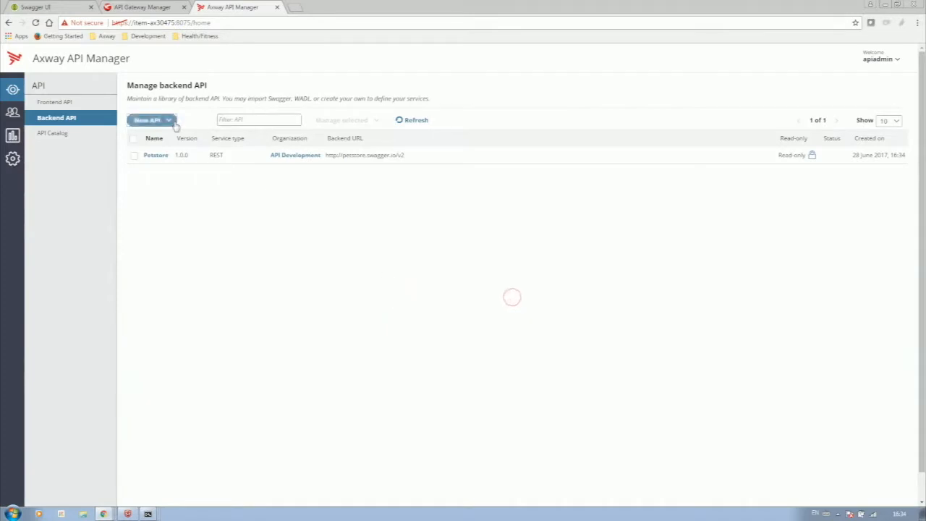
- Create a new frontend API from the Petstore 1.0.0 backend API
left_click(55, 102)
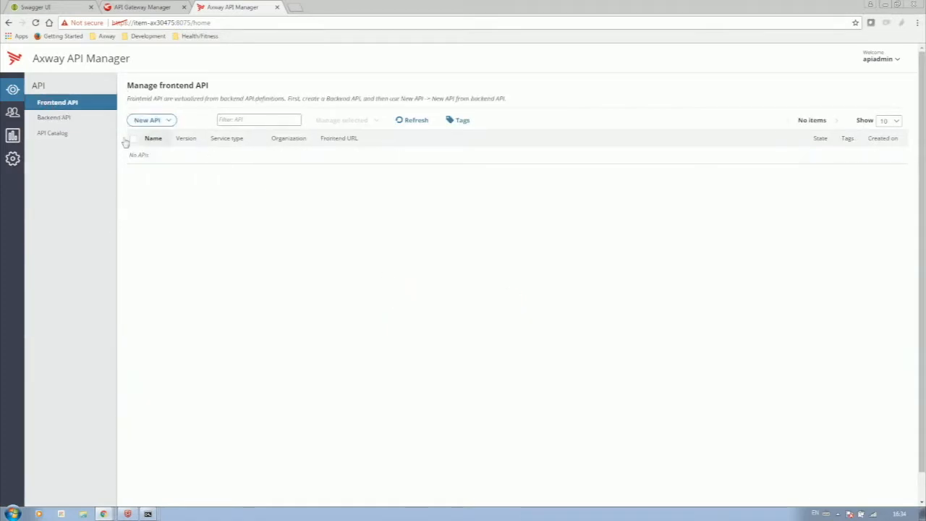
left_click(160, 127)
left_click(166, 132)
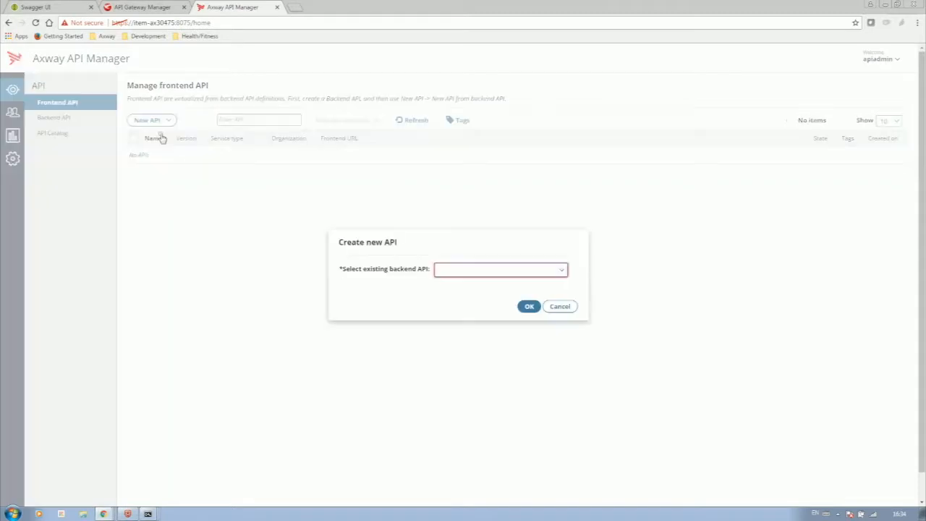
left_click(447, 275)
left_click(444, 282)
left_click(472, 269)
left_click(474, 282)
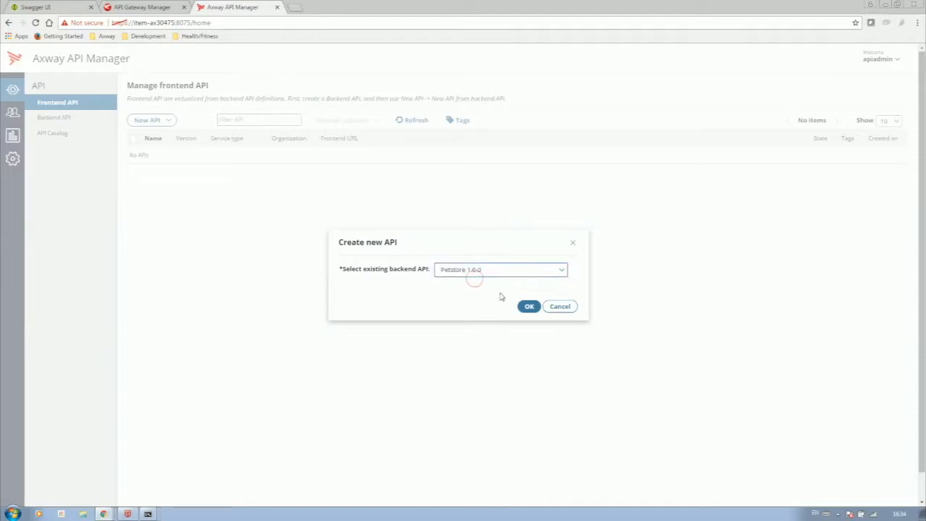
left_click(529, 306)
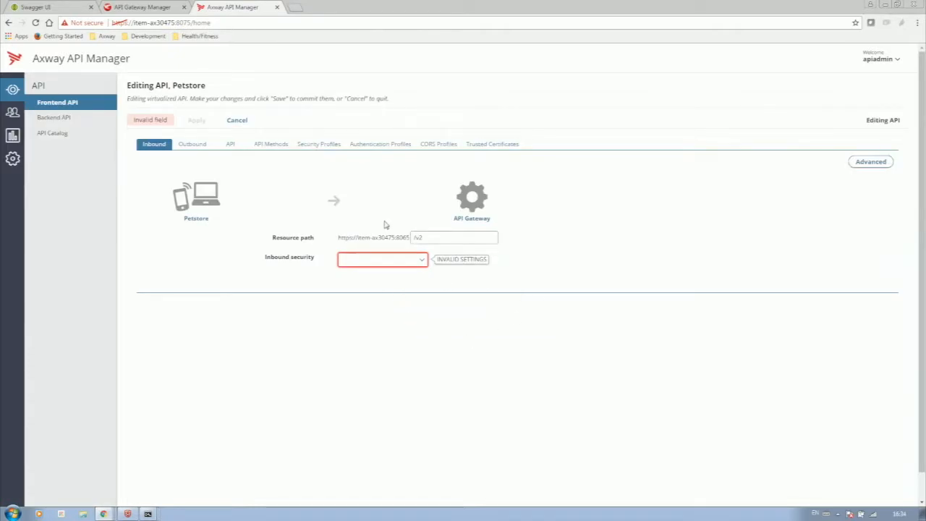
- Set Petstore's inbound security to API Key with scopes matching Any, and apply the change
left_click(393, 261)
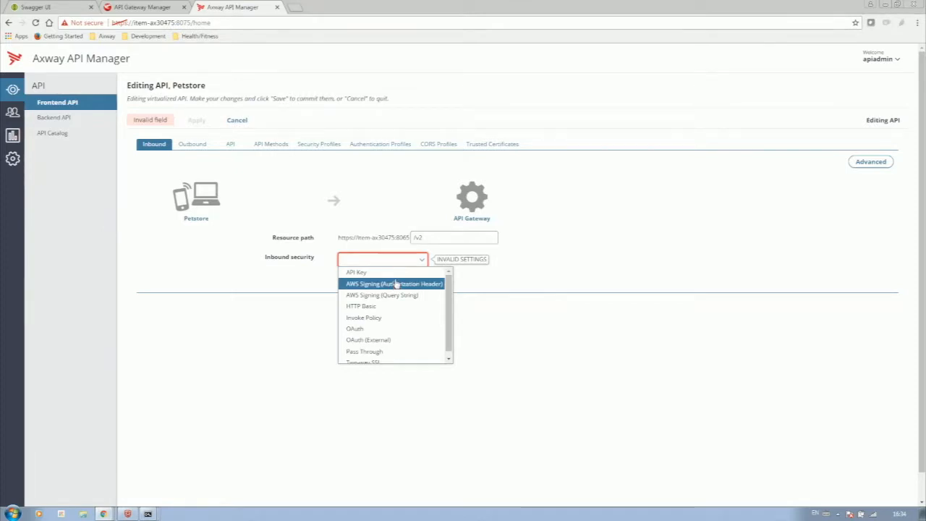
left_click(396, 272)
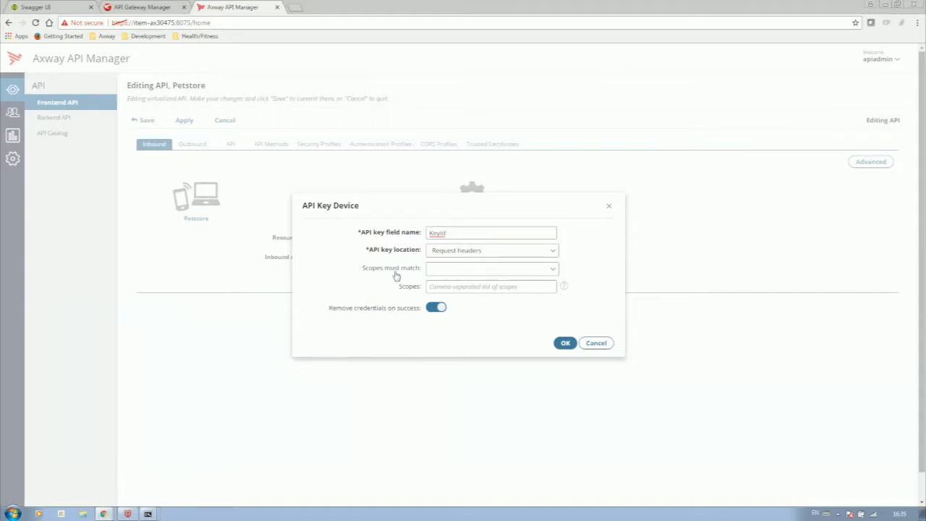
left_click(468, 273)
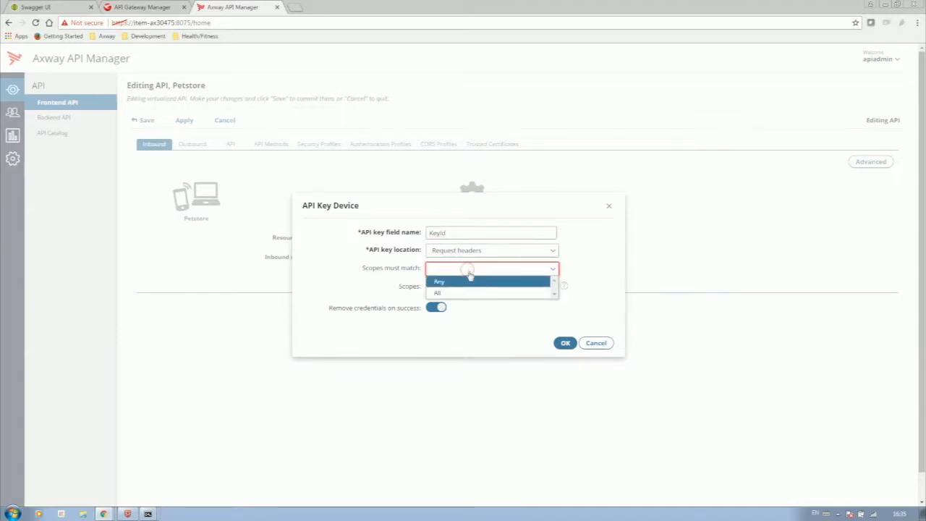
left_click(471, 280)
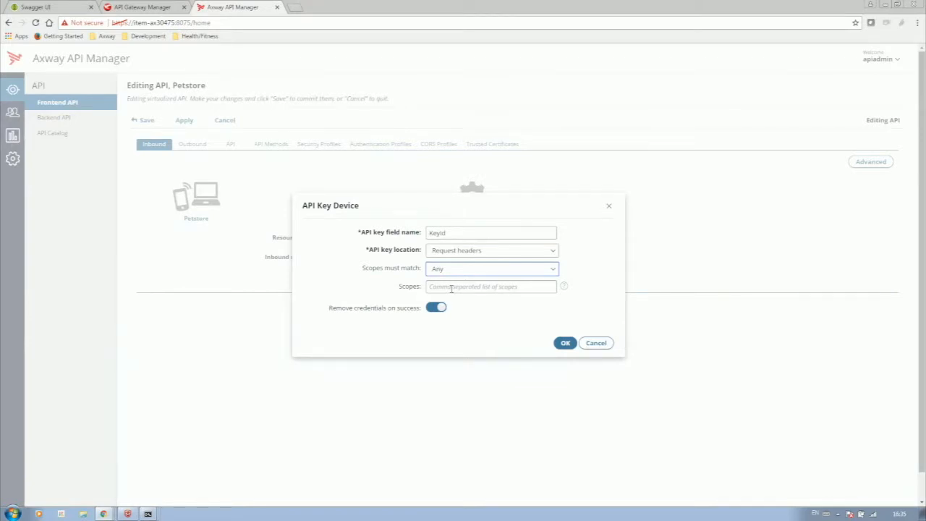
left_click(566, 345)
left_click(566, 344)
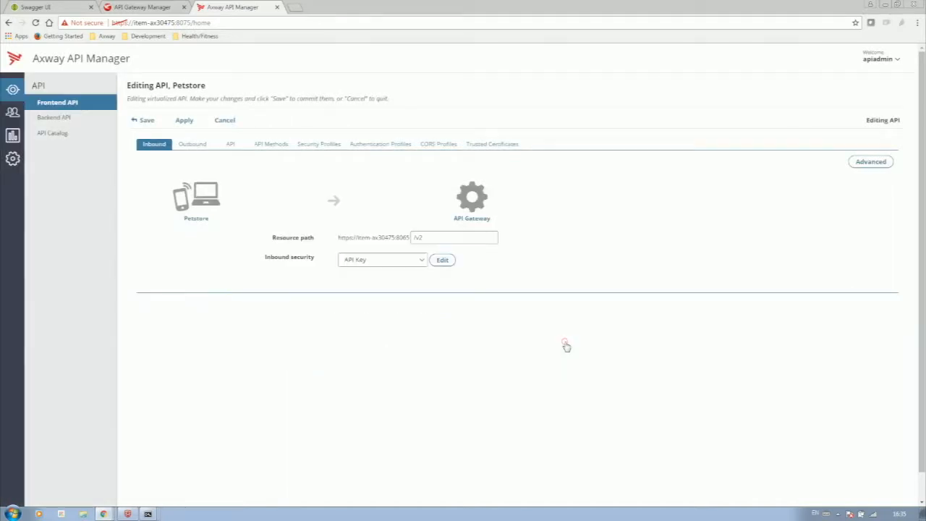
left_click(184, 121)
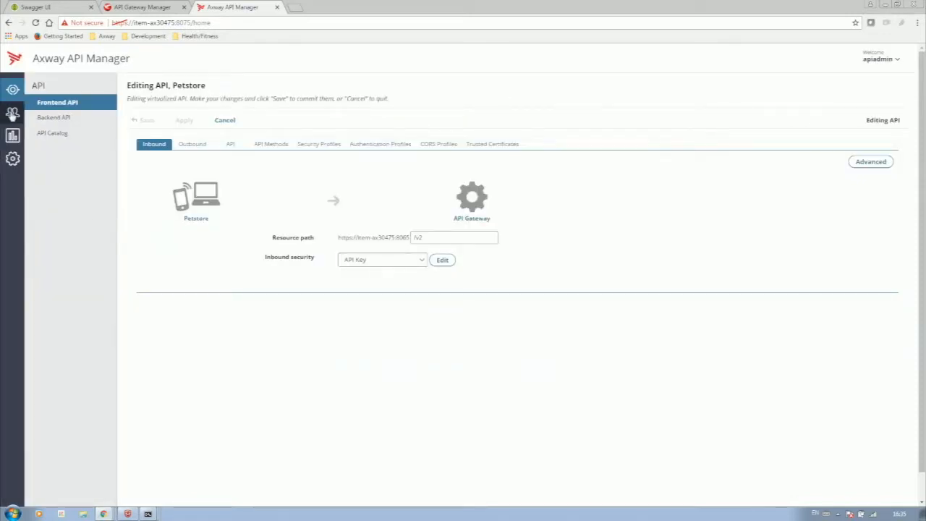
- Grant My App access to the Petstore API
left_click(10, 113)
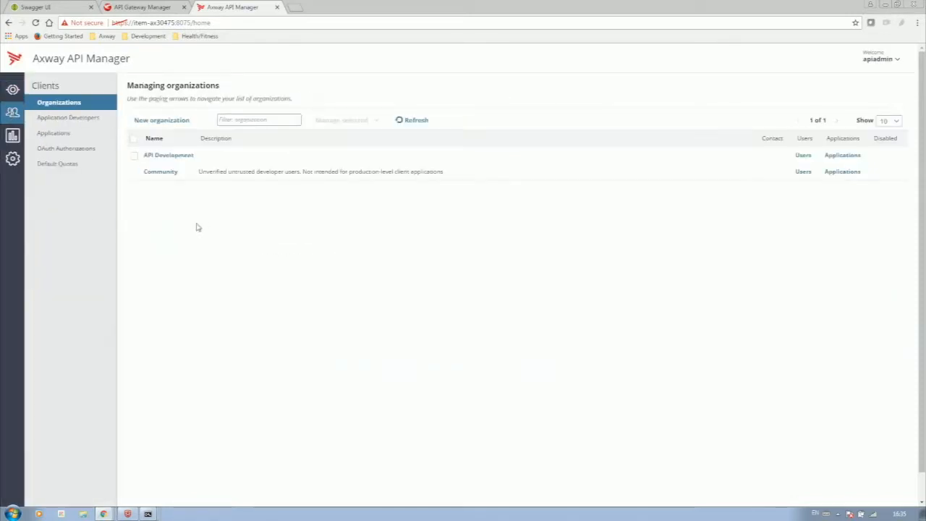
left_click(70, 137)
left_click(143, 122)
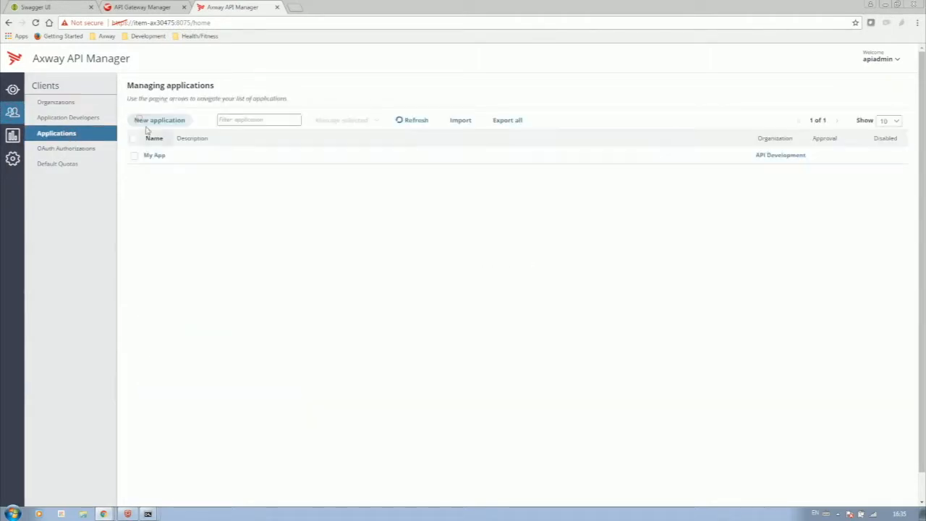
left_click(152, 154)
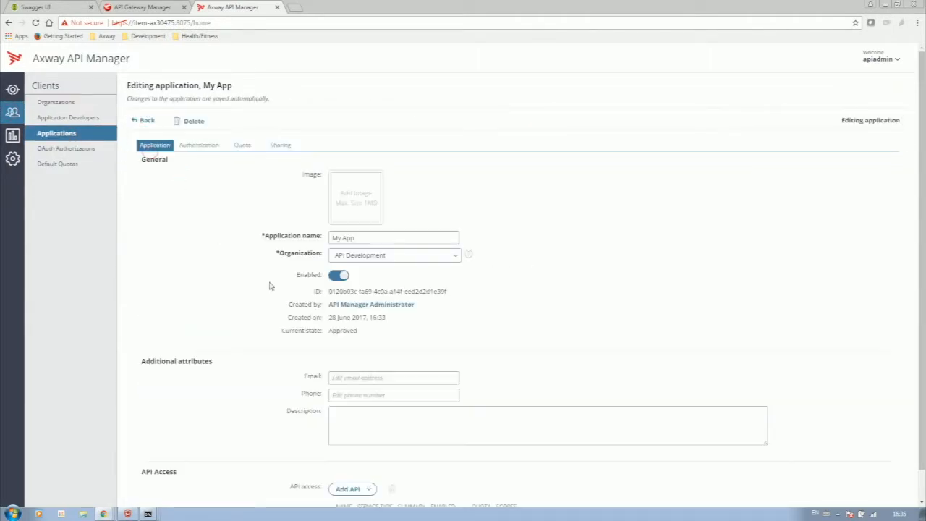
scroll(269, 285, "down", 1)
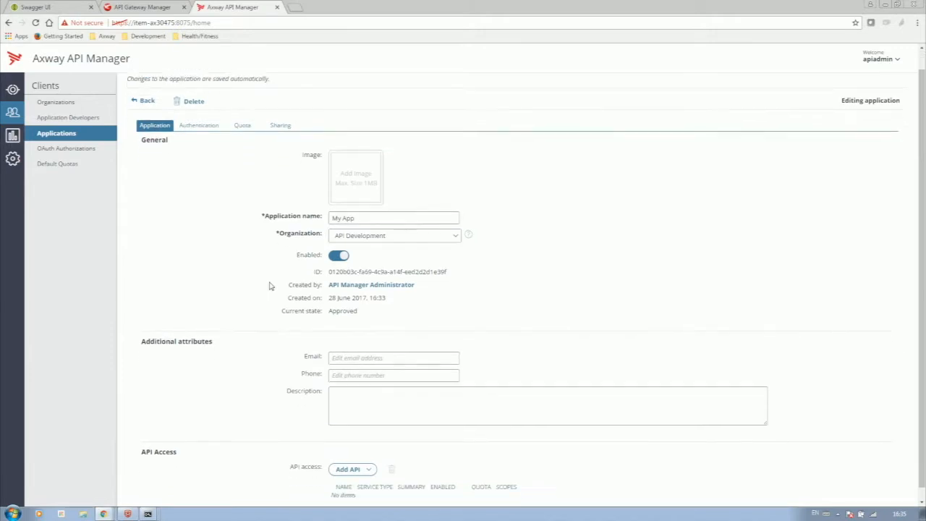
left_click(355, 461)
left_click(343, 374)
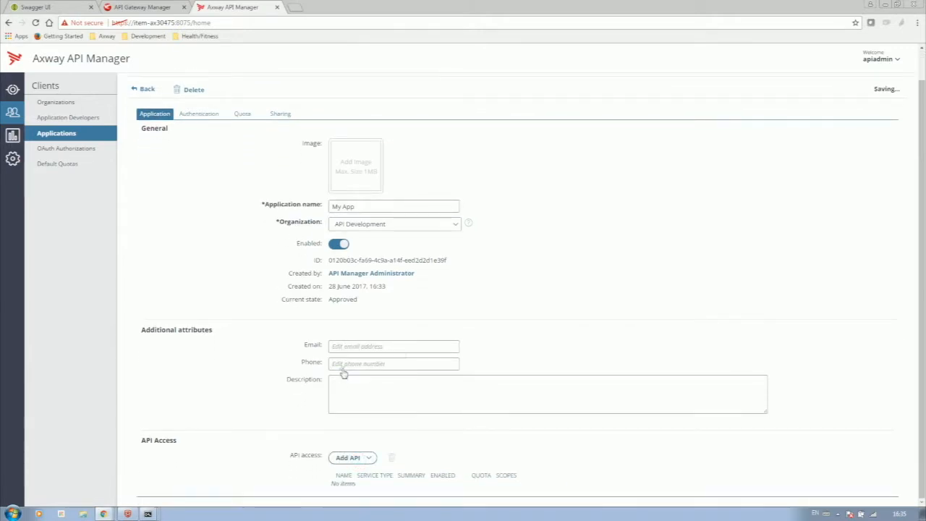
- Select My App's API key value, then return to the Petstore frontend API settings
left_click(199, 116)
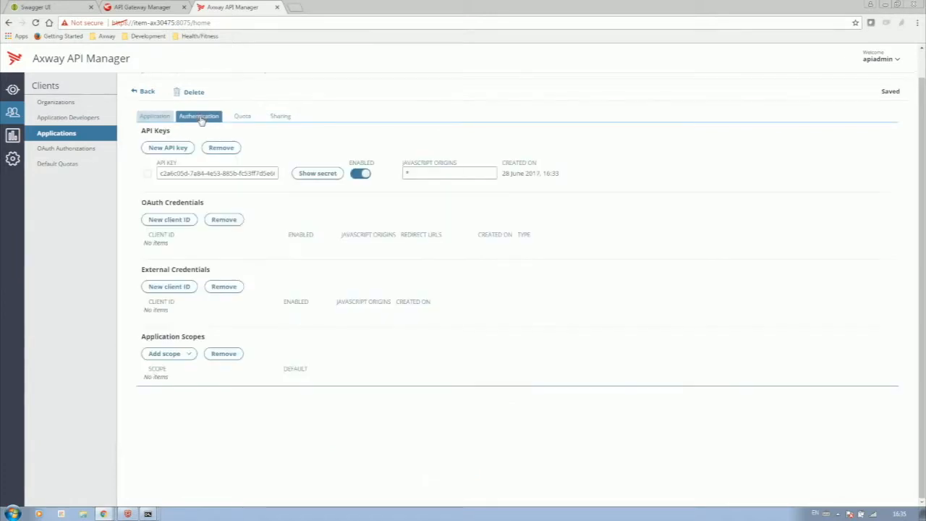
double_click(196, 174)
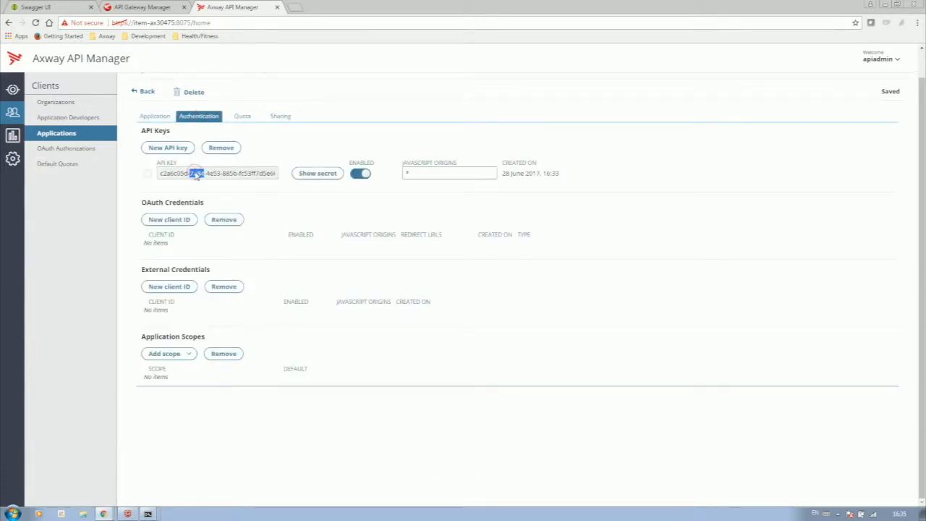
triple_click(196, 174)
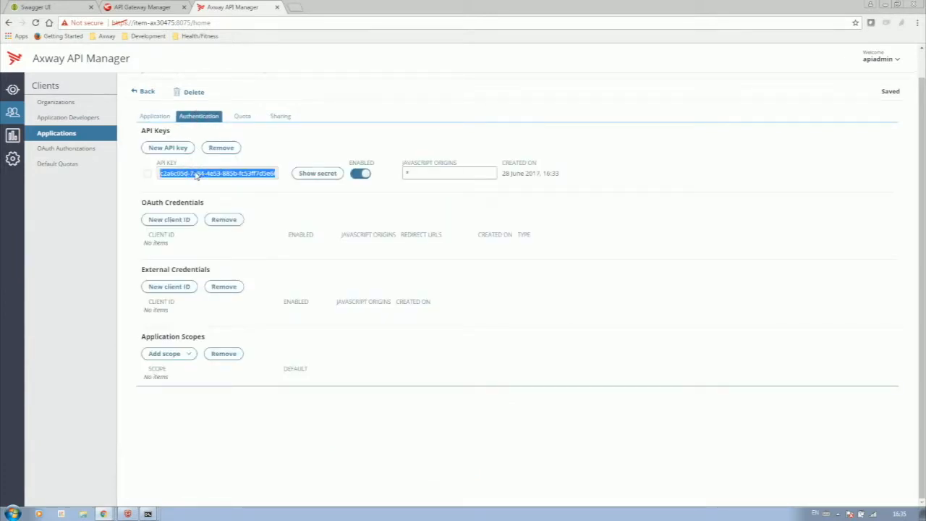
left_click(15, 89)
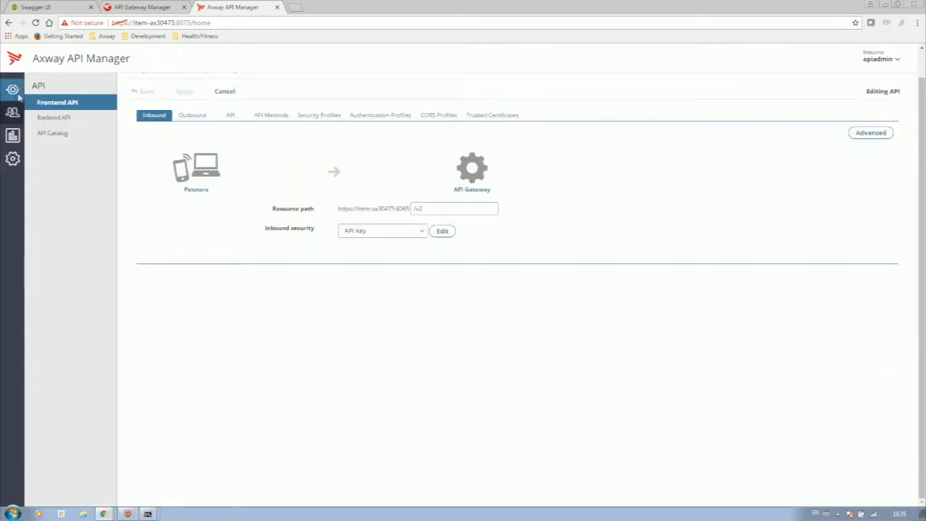
- Test findPetsByStatus with the app's API key in KeyId and status 'sold', getting Status Code 200
left_click(269, 116)
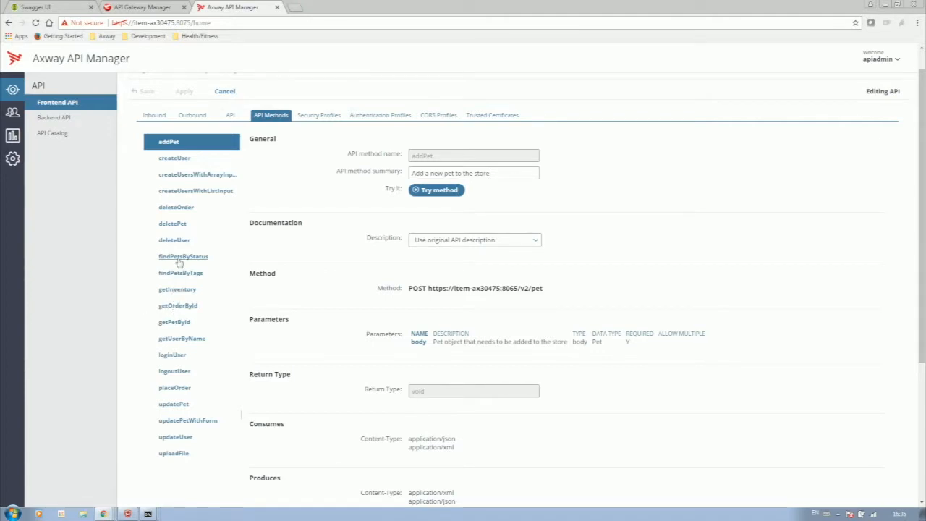
left_click(178, 259)
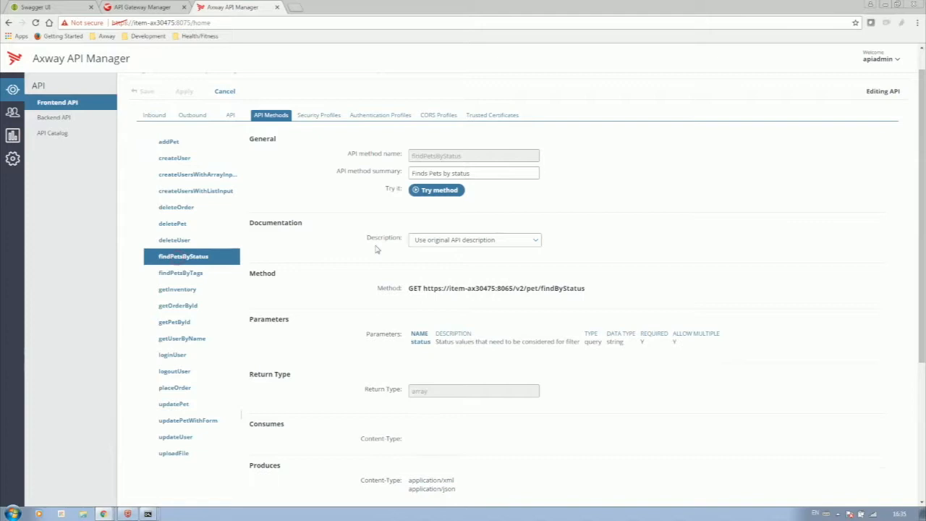
left_click(438, 189)
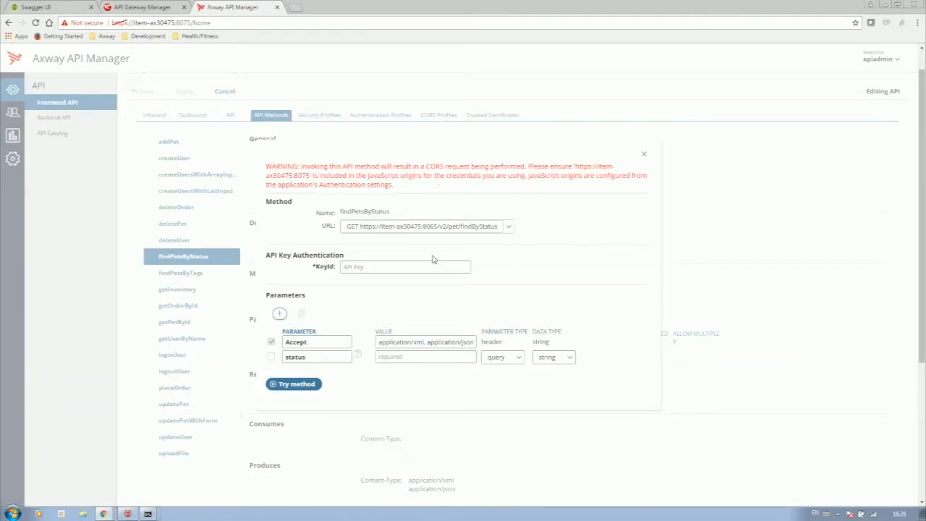
left_click(427, 269)
key("ctrl+v")
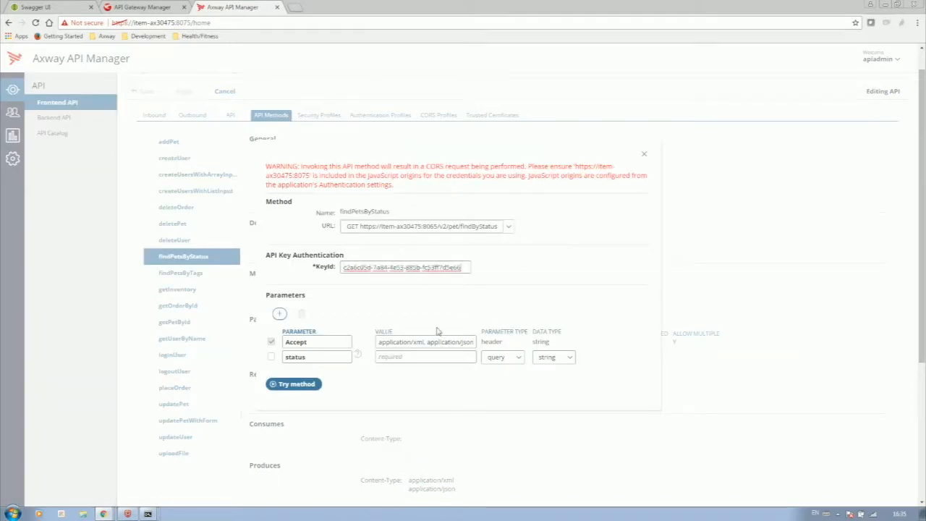
left_click(436, 355)
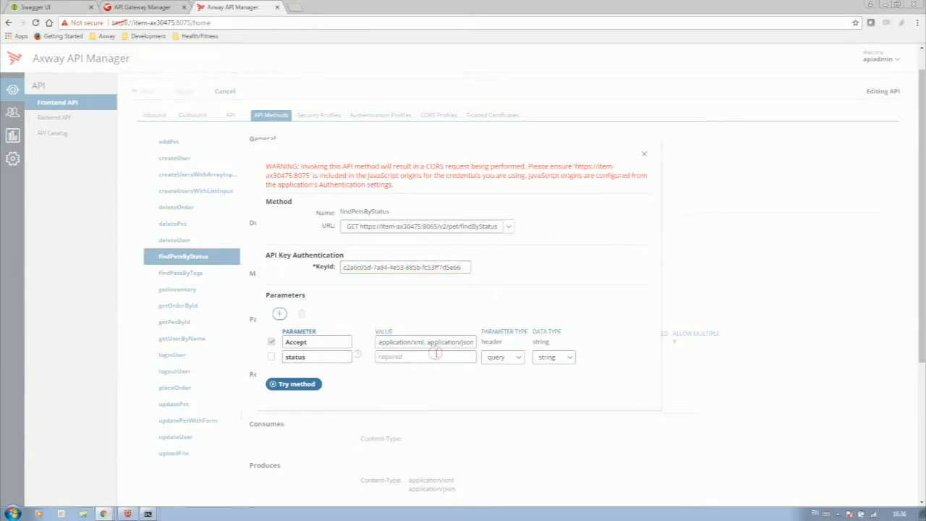
type("sold")
left_click(318, 384)
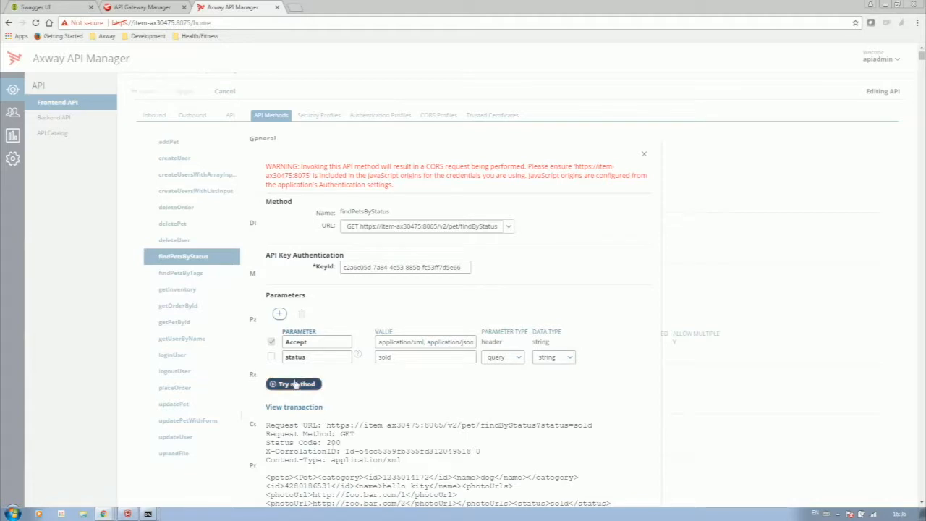
left_click(644, 158)
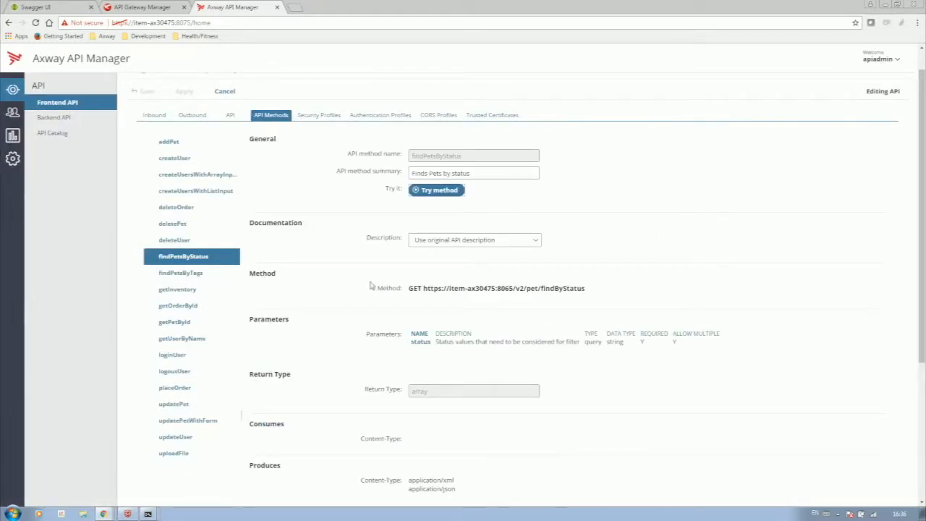
- Add a new 'app.all' scope in the application's authentication settings, then return to the API editor
left_click(13, 113)
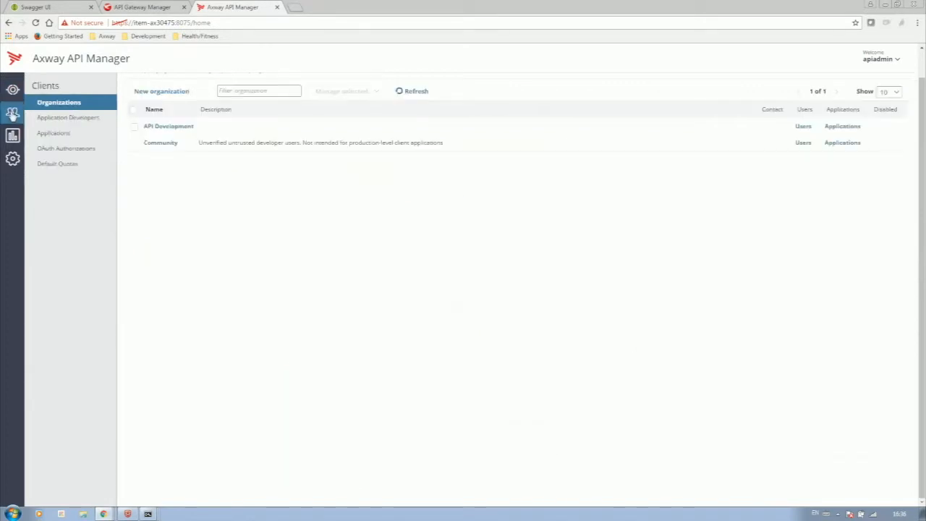
left_click(42, 134)
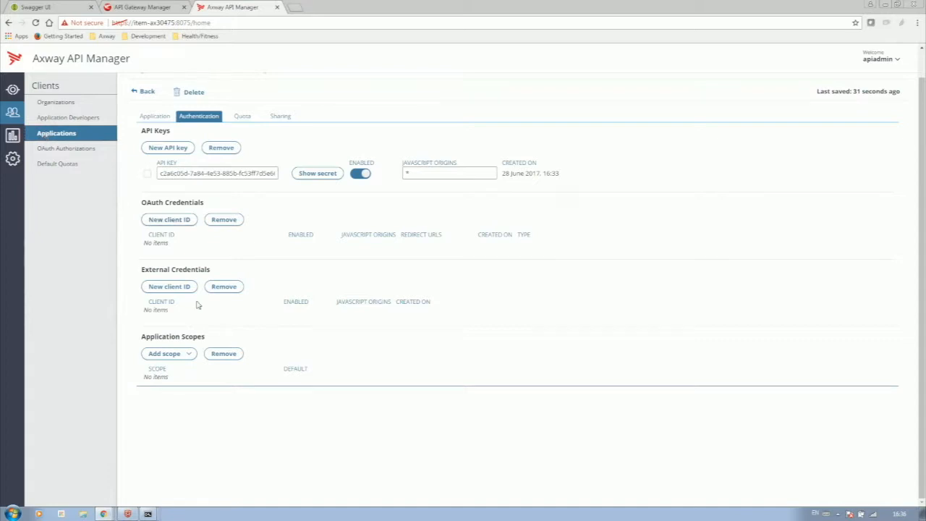
left_click(163, 353)
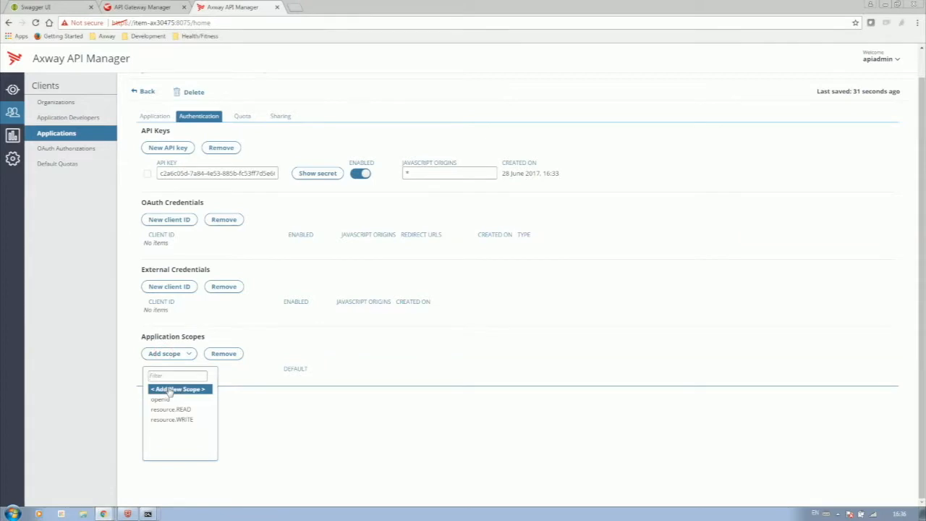
left_click(177, 388)
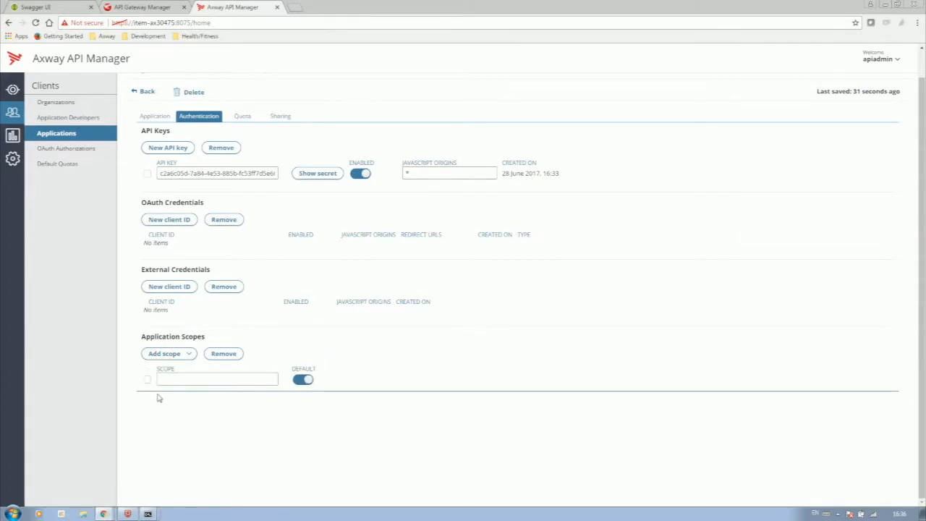
left_click(182, 397)
left_click(210, 374)
type("api")
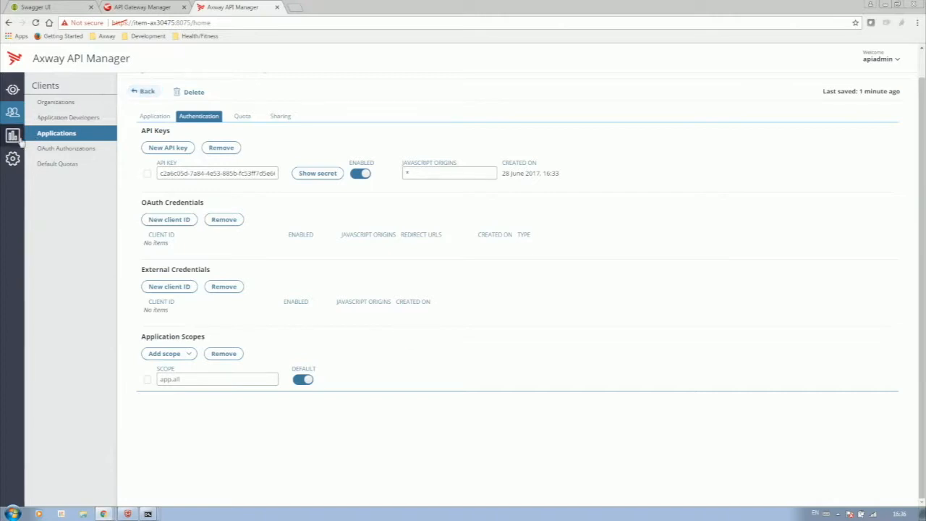
left_click(11, 91)
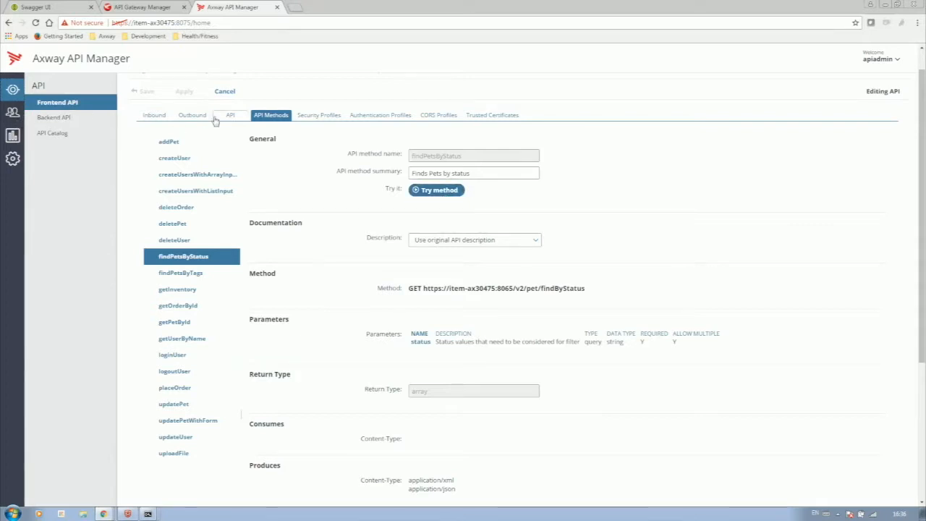
- Require the app.all scope on the Petstore API's inbound API Key security and apply the change
left_click(153, 115)
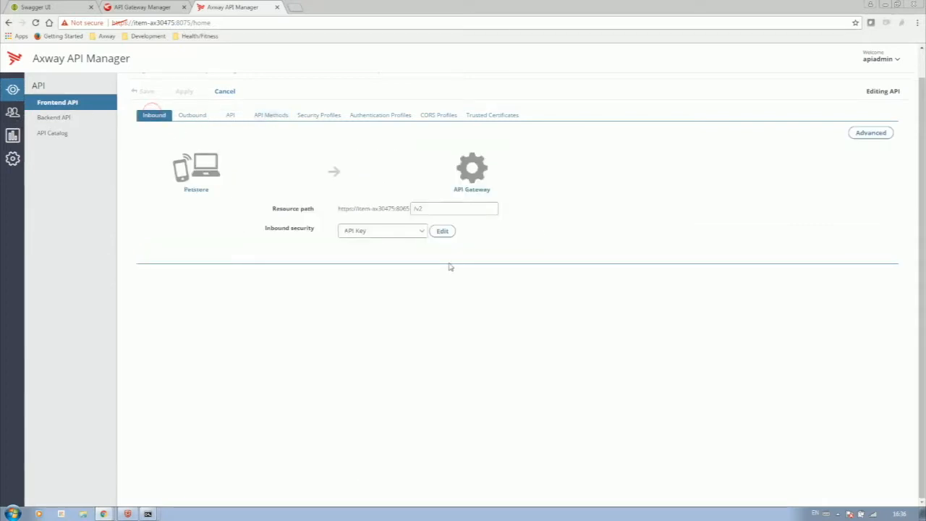
left_click(441, 232)
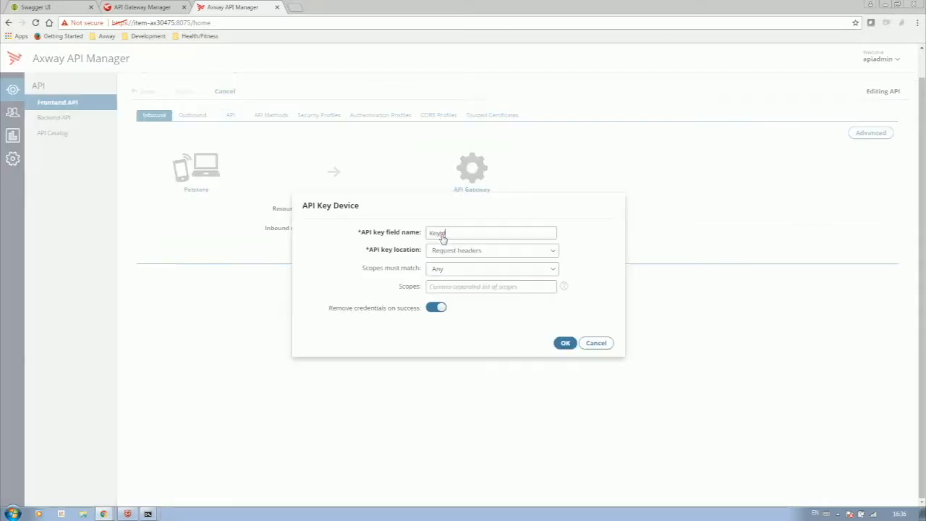
left_click(451, 287)
type("app.all")
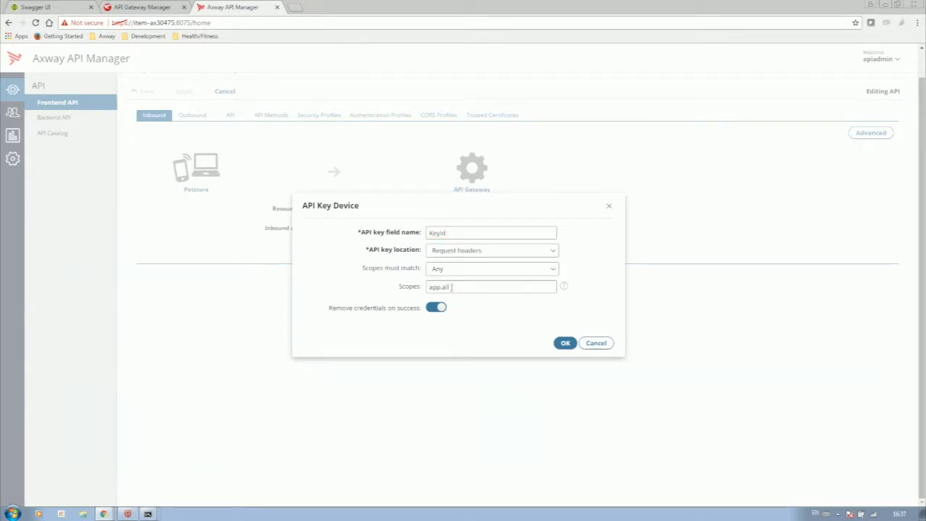
left_click(567, 344)
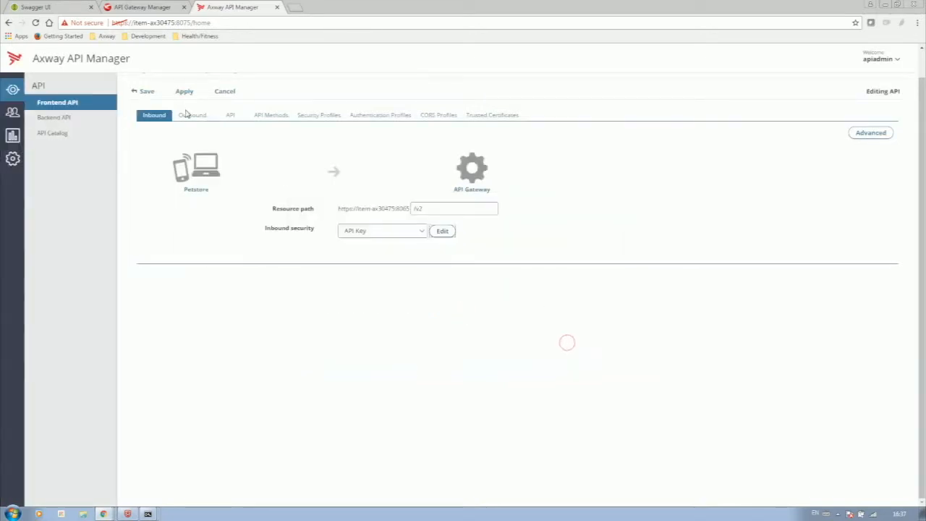
left_click(185, 91)
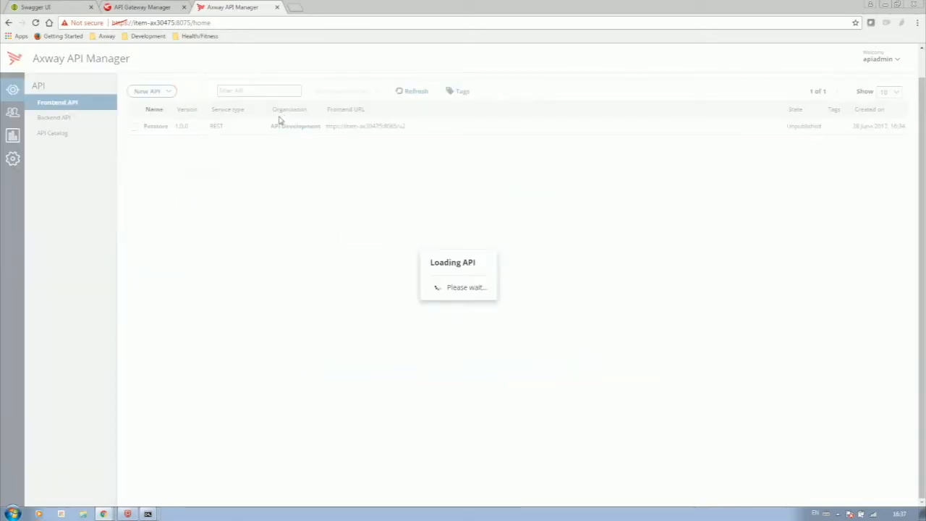
left_click(266, 115)
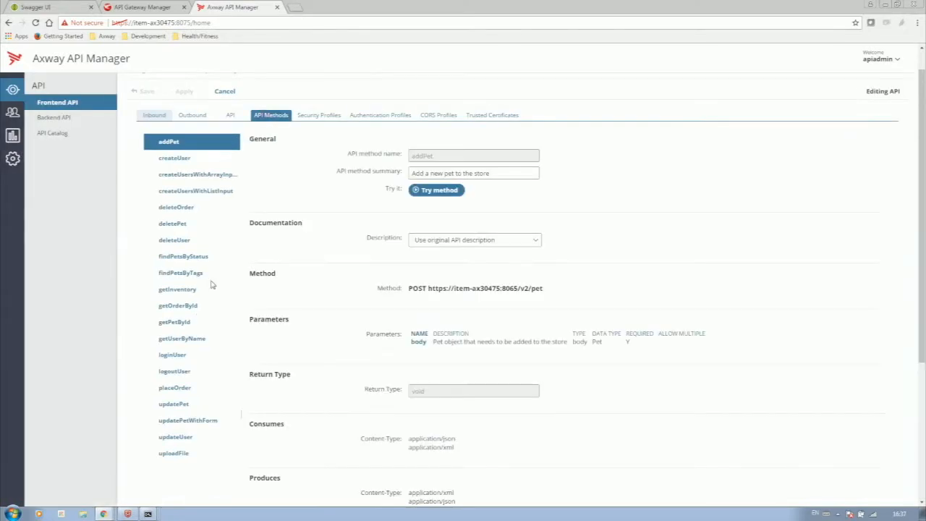
- Retest findPetsByStatus with the pasted API key and status sold, getting Status Code 200
left_click(181, 258)
left_click(424, 192)
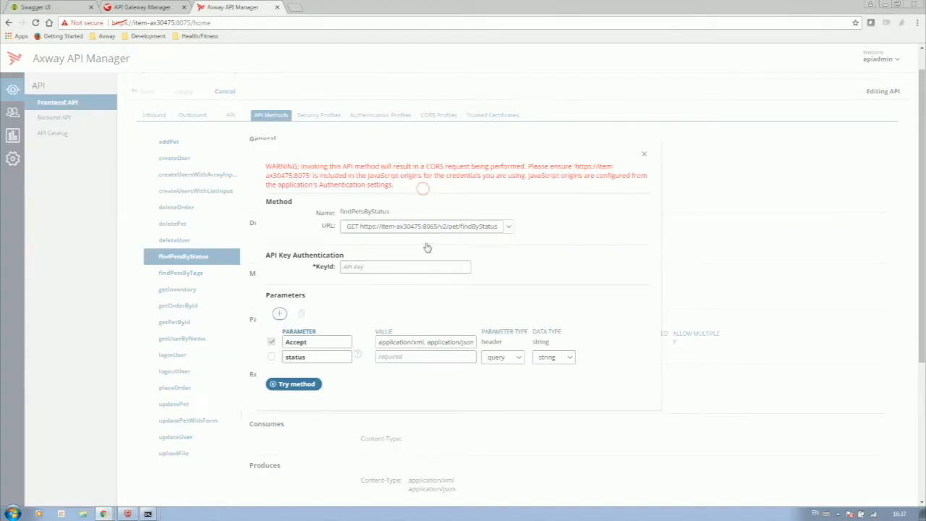
left_click(417, 263)
key("ctrl+v")
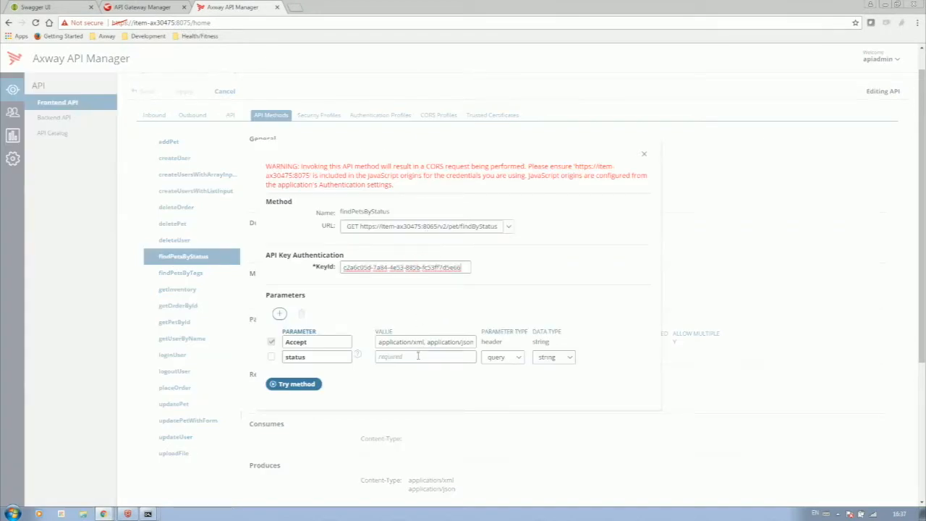
left_click(418, 357)
type("sold")
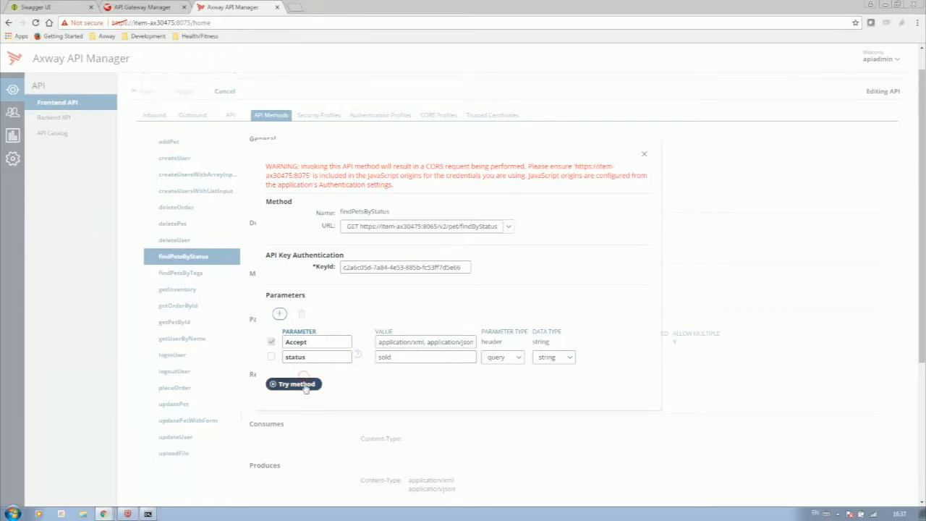
left_click(305, 383)
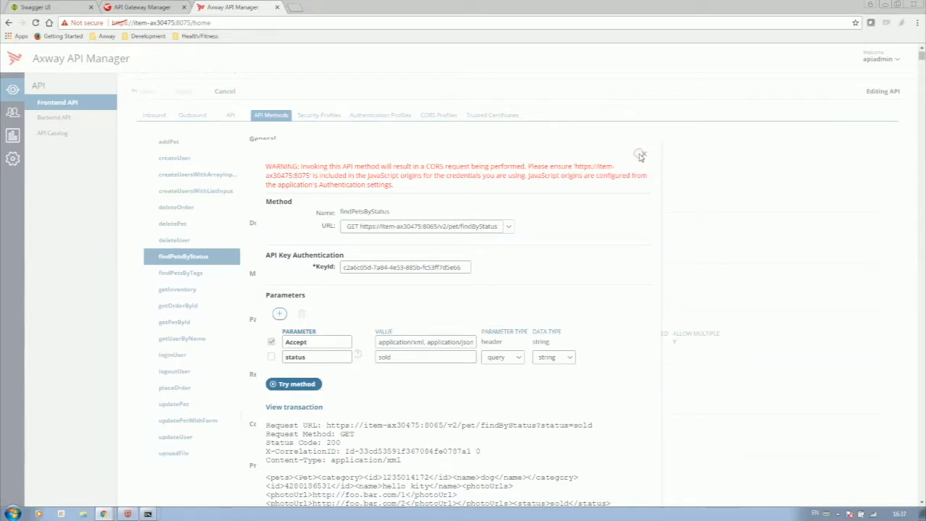
left_click(641, 156)
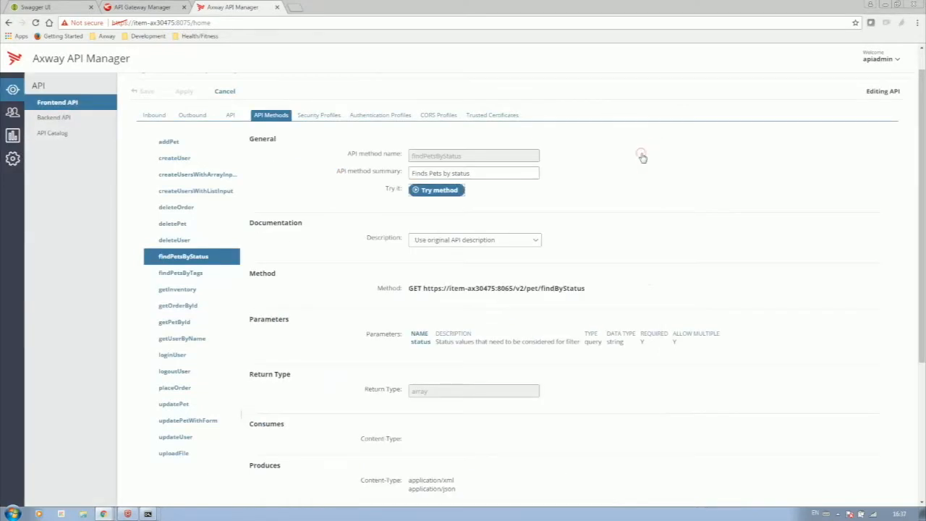
- Change the inbound API Key security scope from app.all to app.foo and apply it
left_click(159, 116)
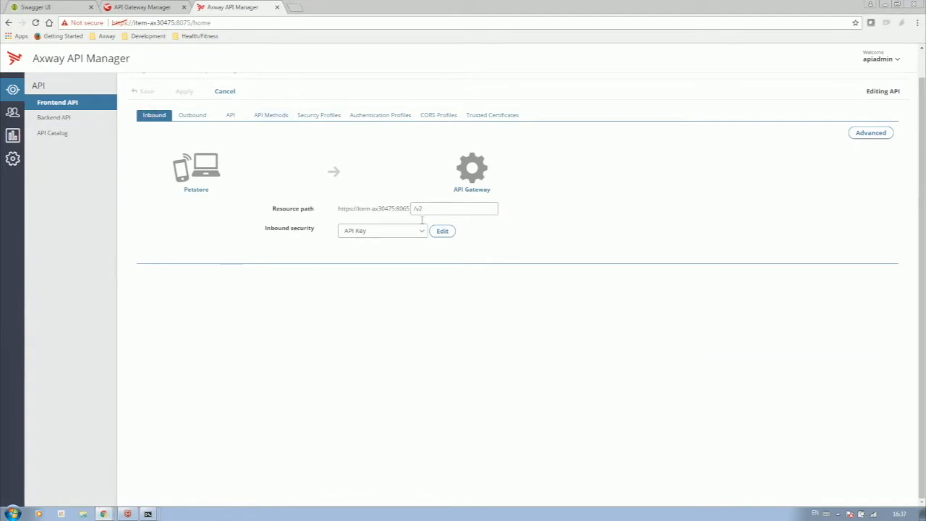
left_click(442, 231)
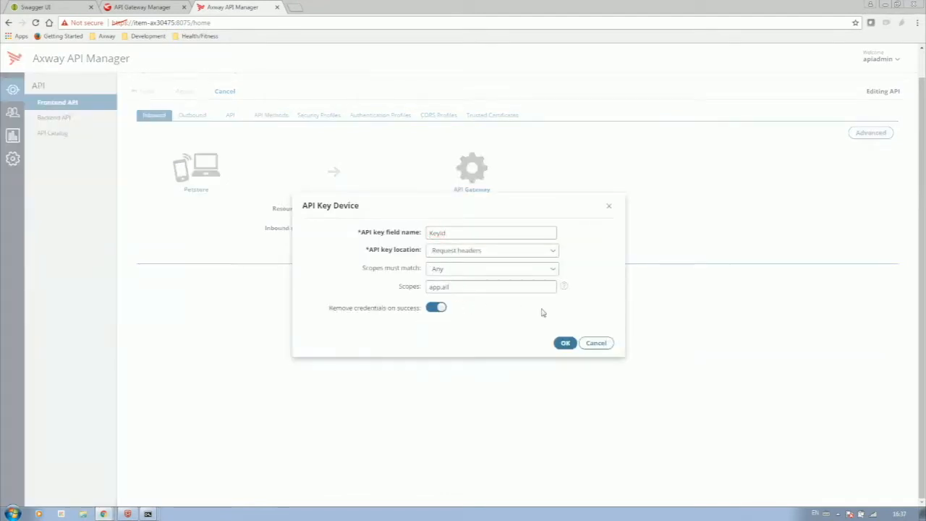
key("BackSpace")
key("BackSpace")
key("BackSpace")
left_click(564, 343)
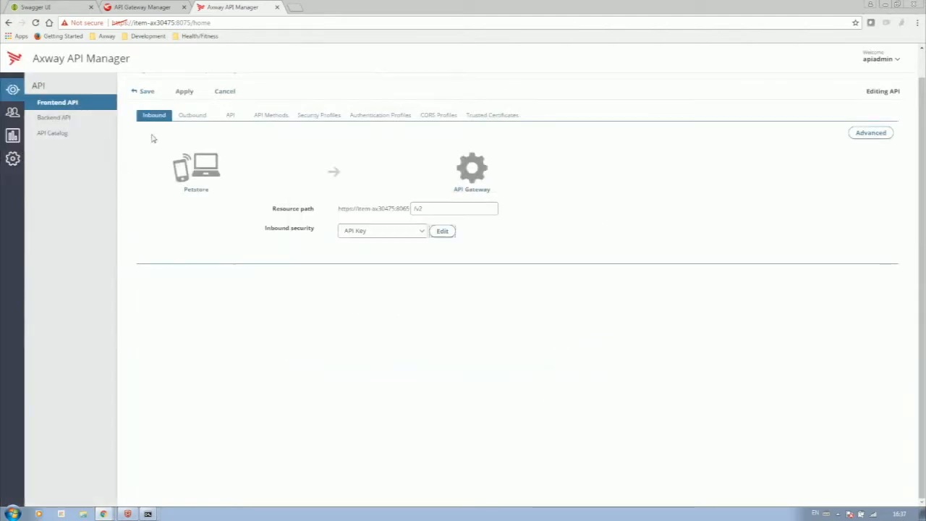
left_click(185, 92)
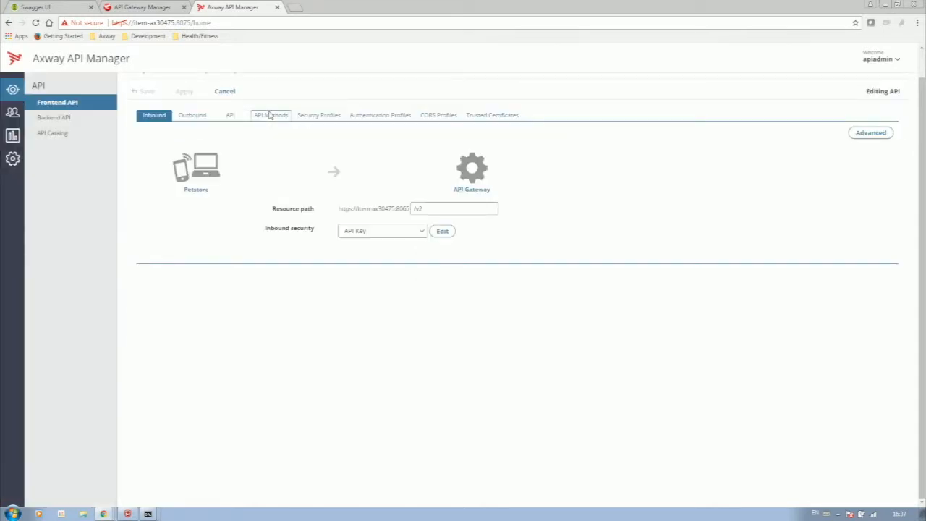
- Test findPetsByStatus with the pasted API key and status sold, now getting 401 Security failure
left_click(271, 115)
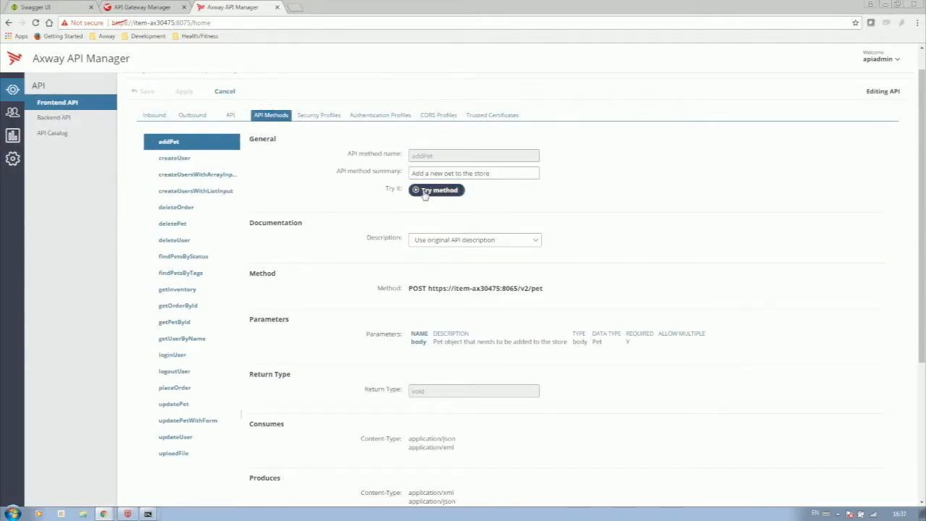
left_click(183, 257)
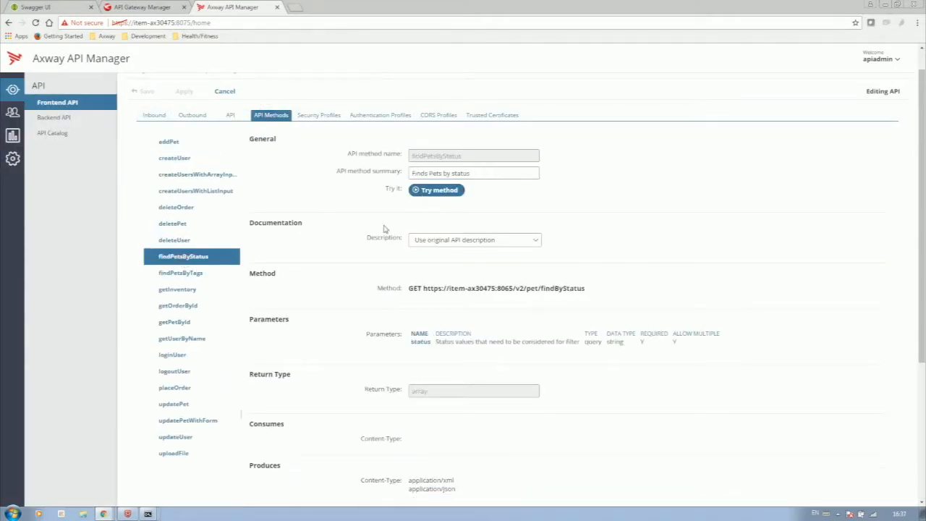
left_click(428, 194)
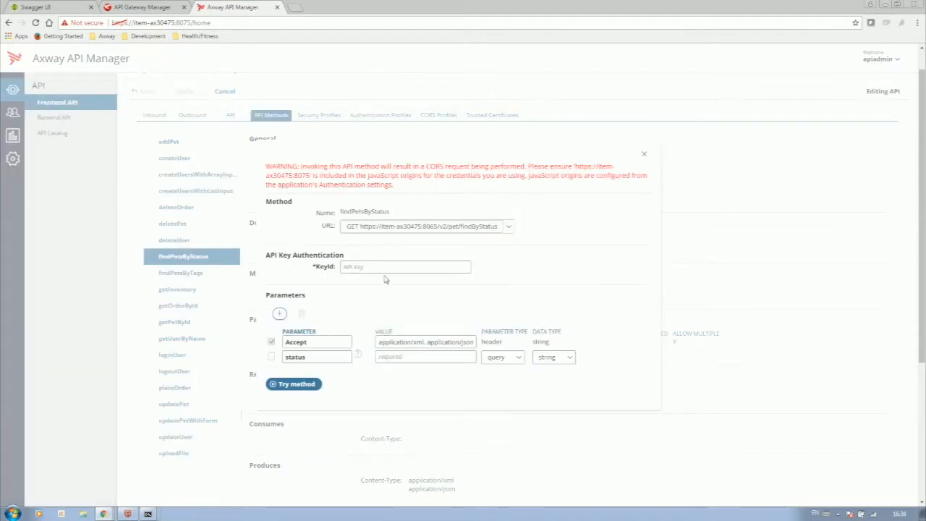
left_click(383, 265)
left_click(402, 357)
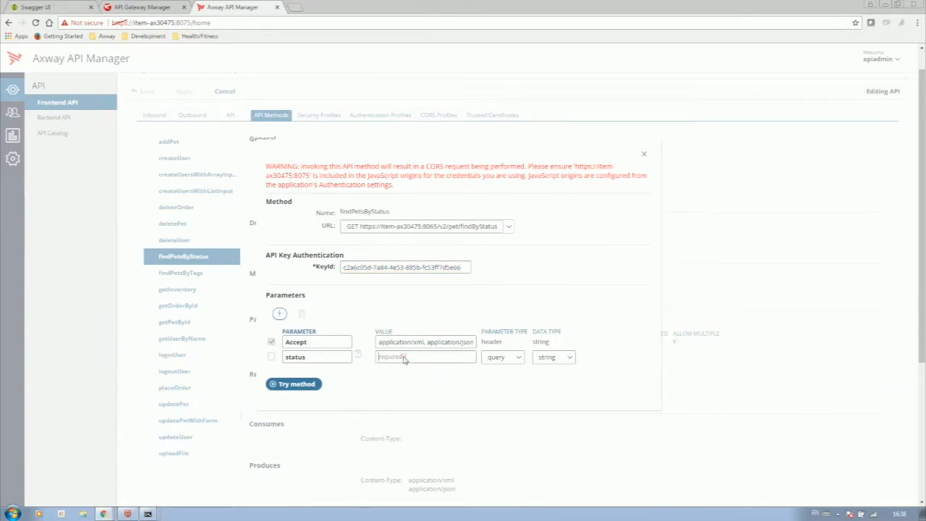
type("sold")
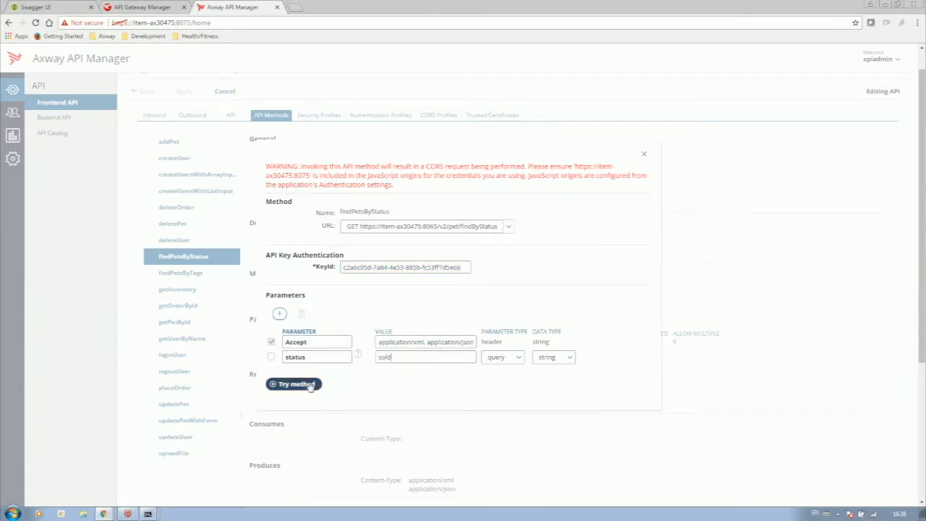
left_click(309, 384)
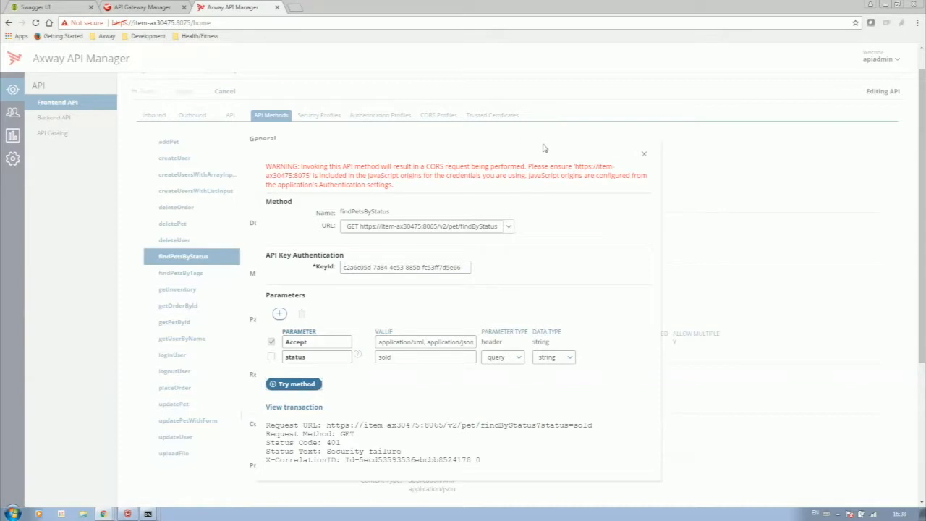
left_click(642, 158)
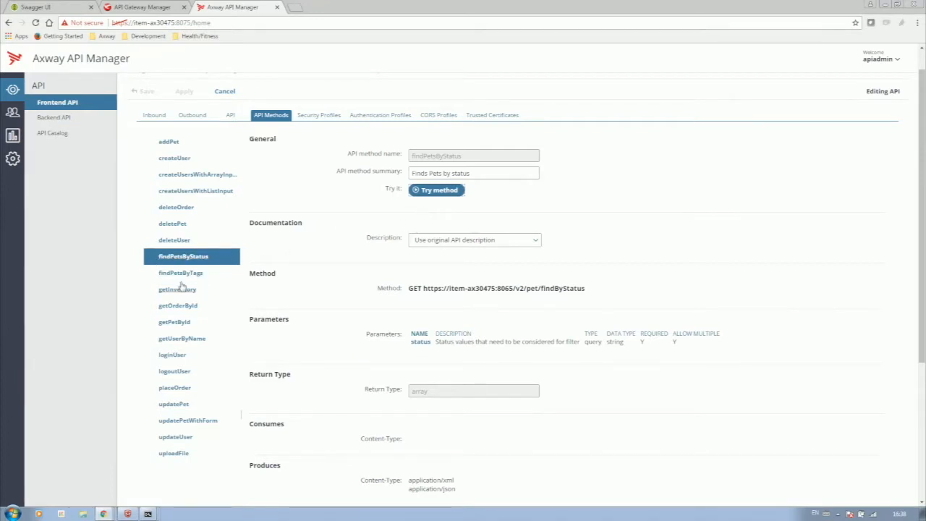
- Show the getPetById method details (GET /pet/{petId})
left_click(175, 325)
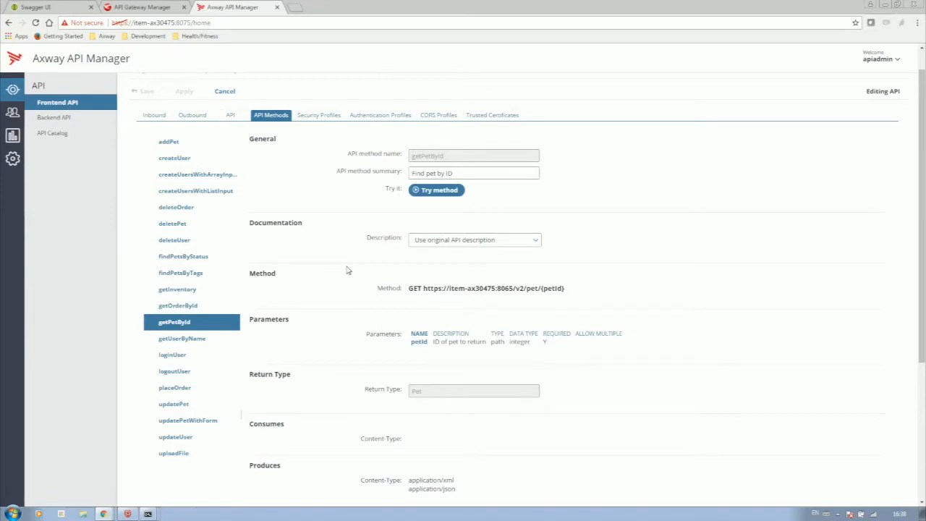
- Add a new security profile named READ
left_click(320, 115)
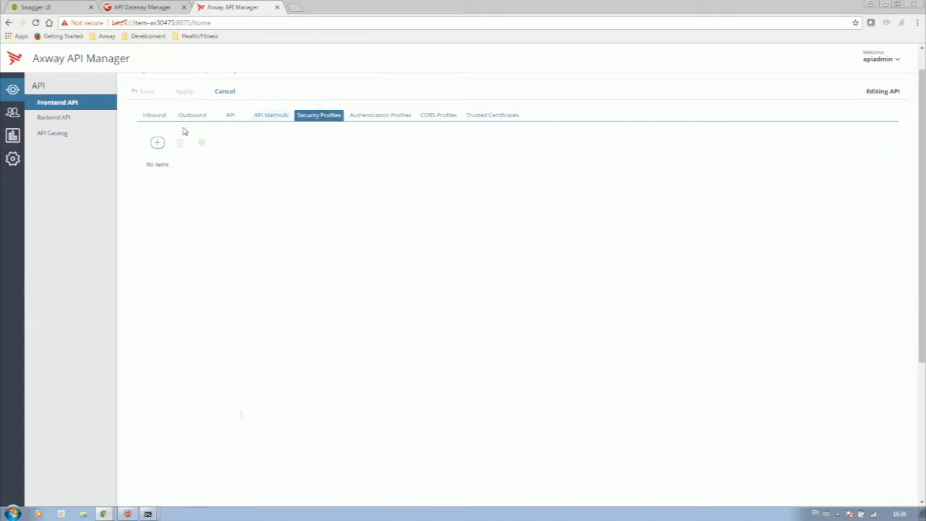
left_click(157, 142)
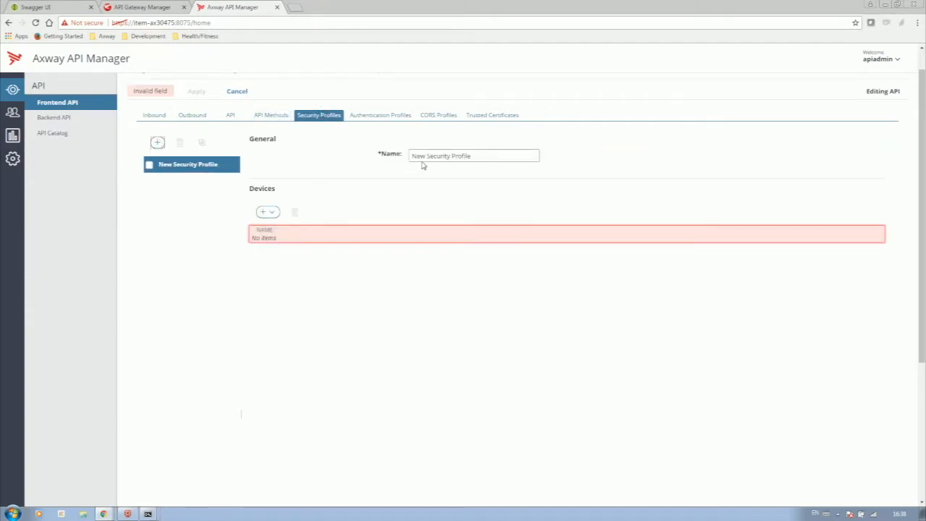
key("ctrl+a")
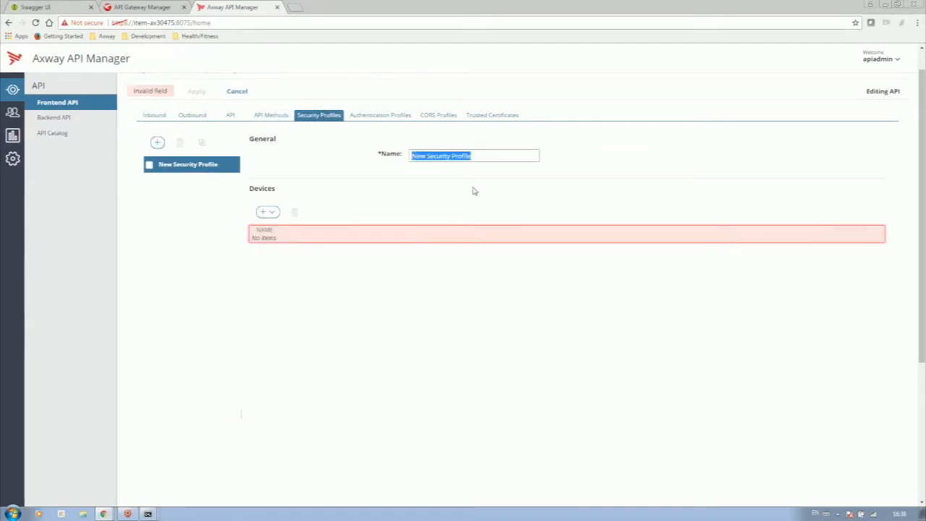
type("READ")
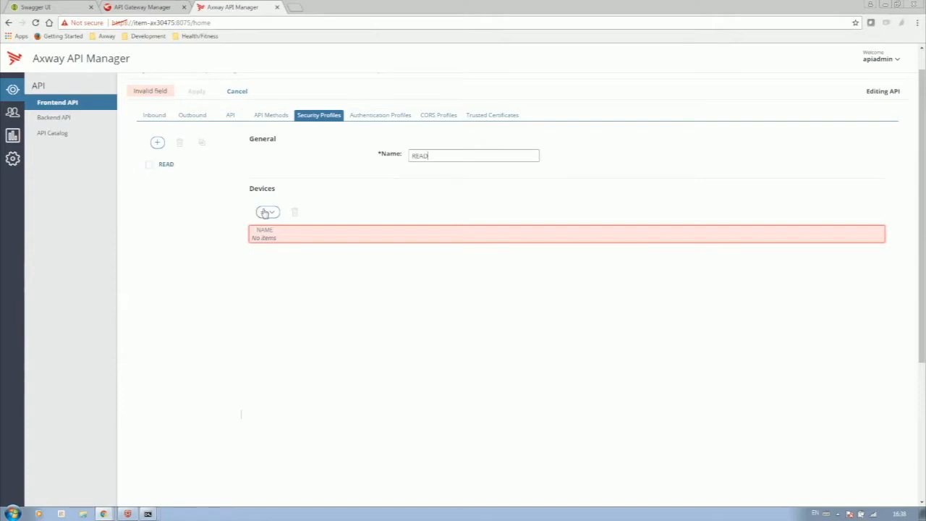
- Give READ an API Key device with Scopes must match Any and scope app.read, then apply
left_click(266, 212)
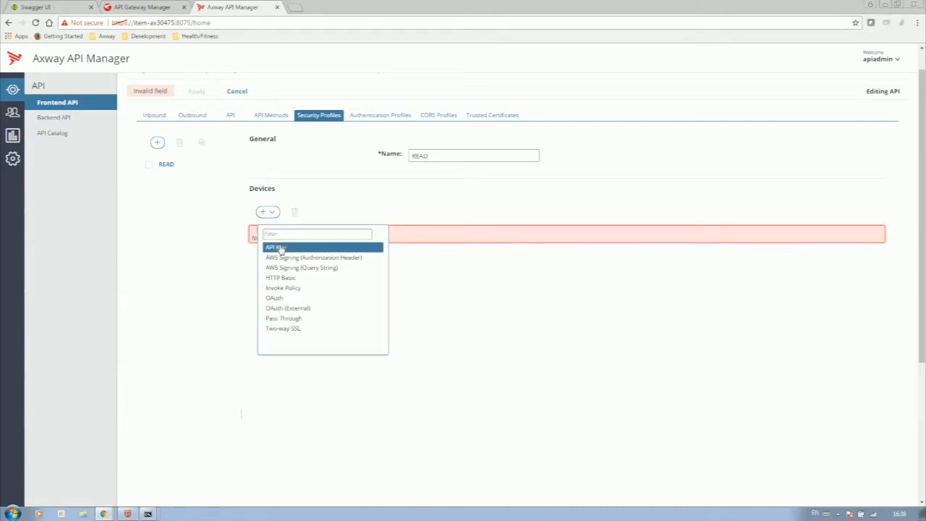
left_click(278, 247)
left_click(450, 279)
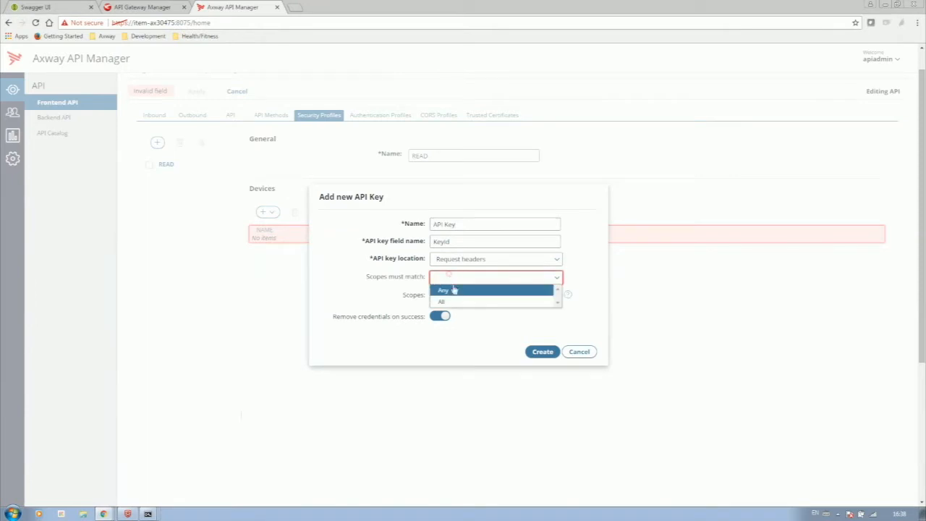
left_click(454, 291)
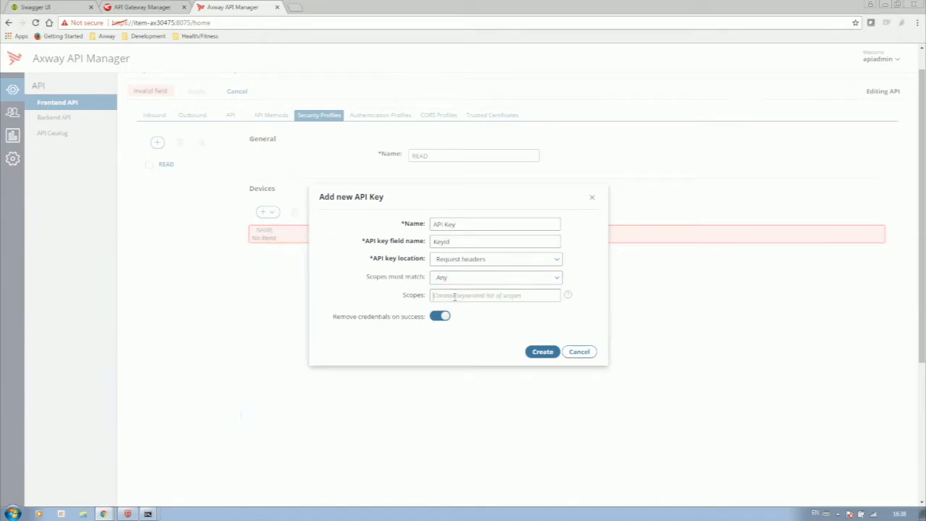
type("app.read")
left_click(543, 351)
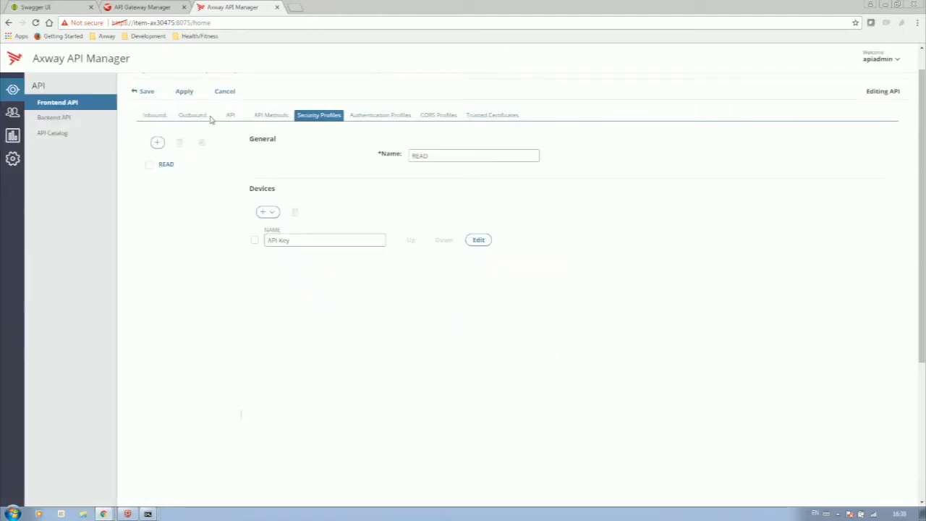
left_click(186, 93)
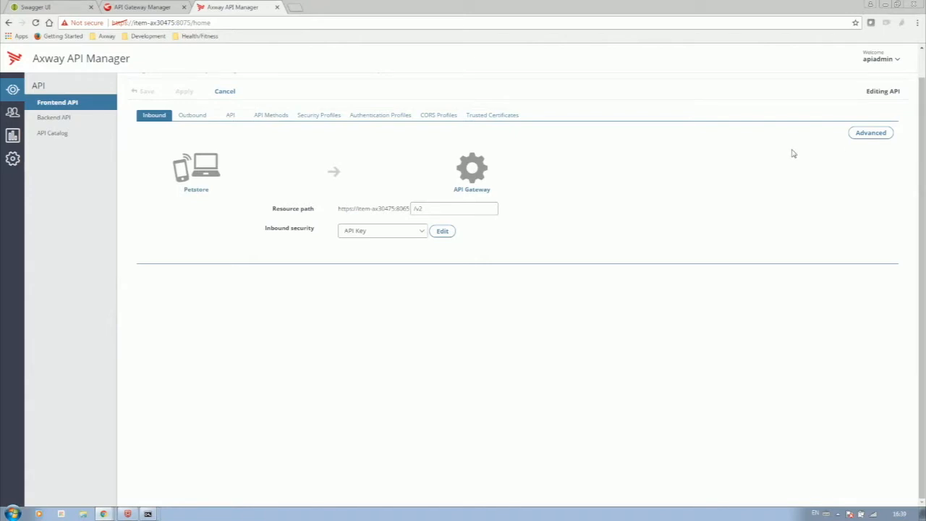
- Add per-method overrides for getPetById and findPetsByStatus in the advanced inbound settings
left_click(861, 134)
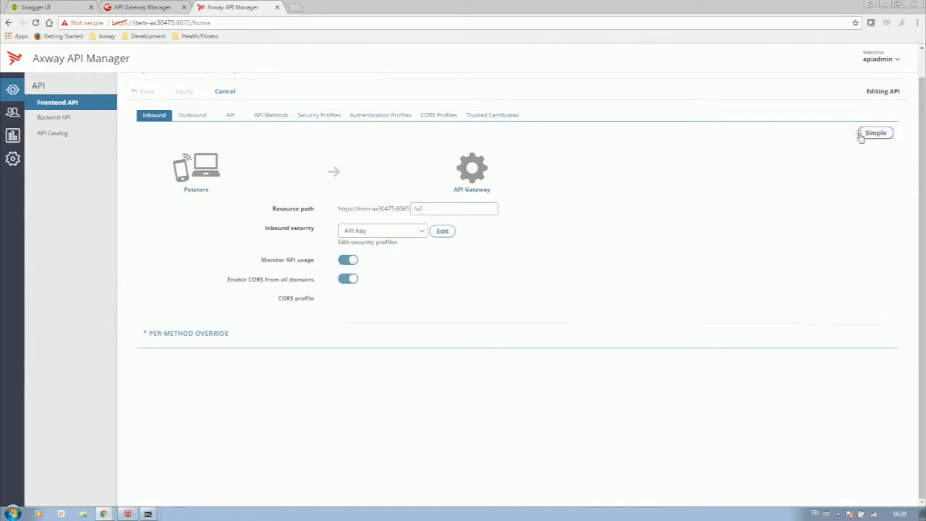
left_click(202, 333)
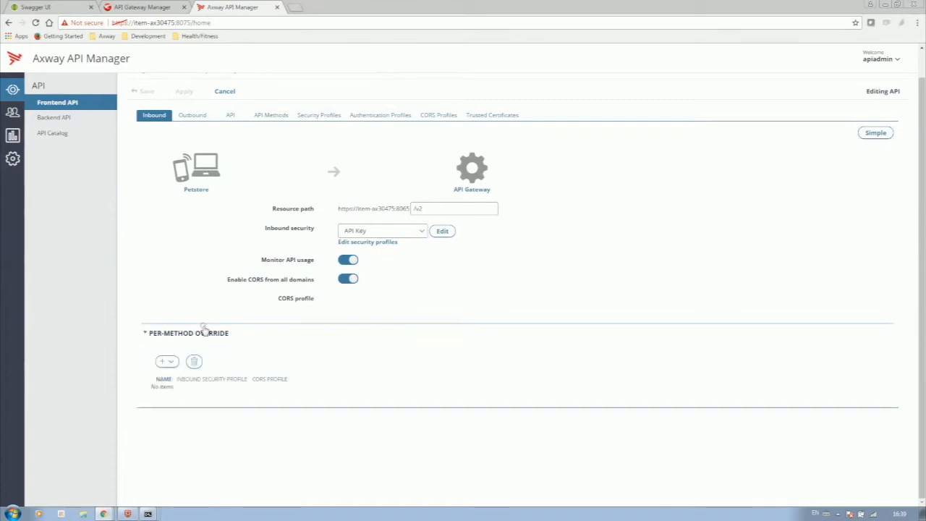
left_click(170, 363)
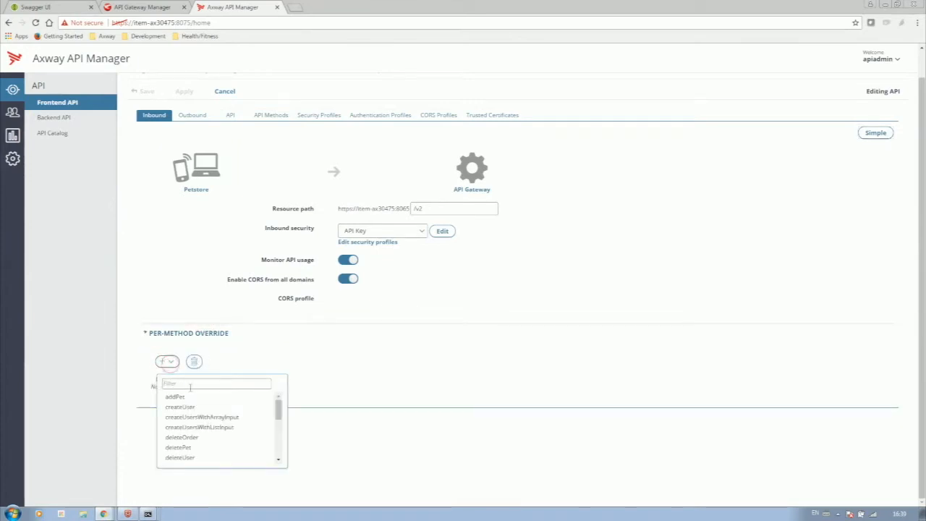
type("getPet")
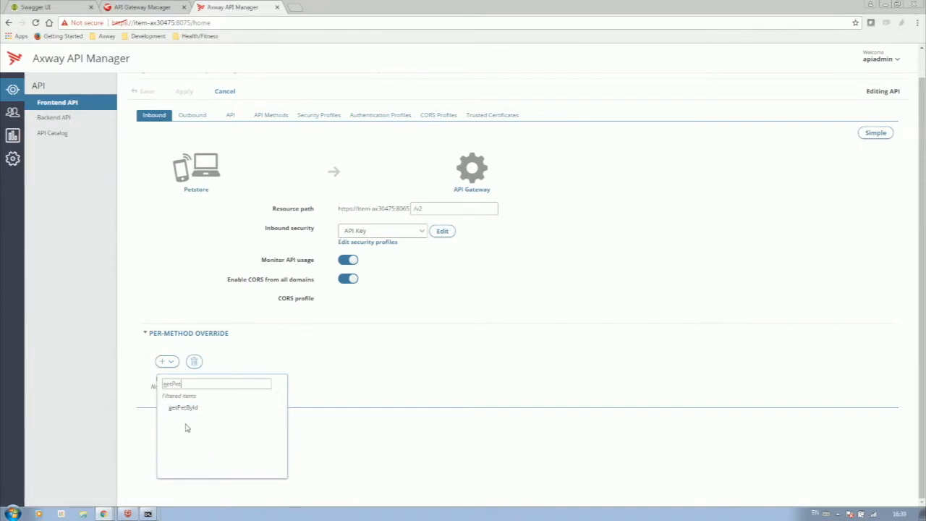
left_click(186, 409)
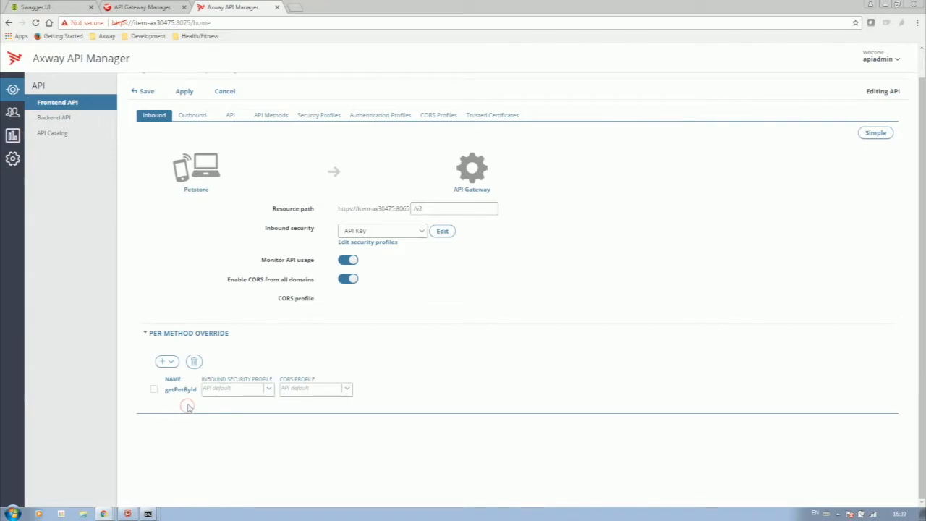
left_click(165, 362)
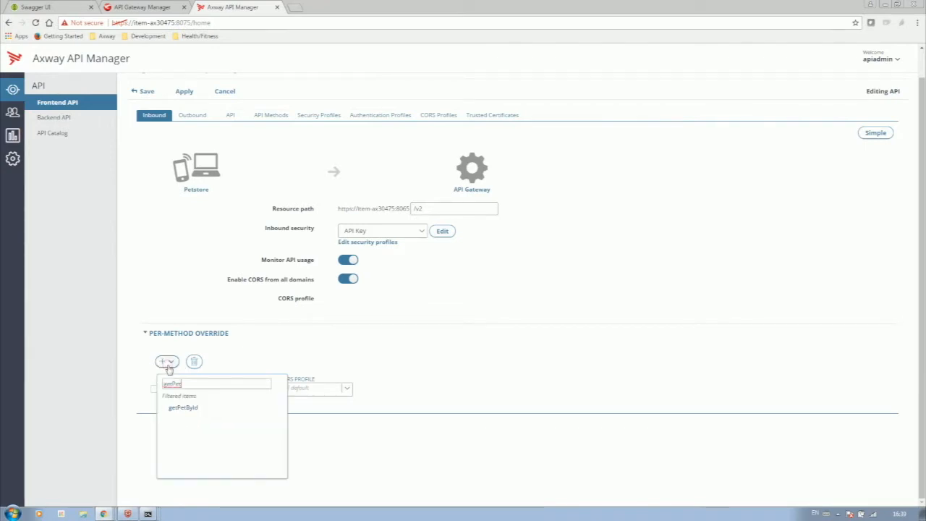
key("BackSpace")
key("BackSpace")
key("BackSpace")
key("BackSpace")
key("BackSpace")
key("BackSpace")
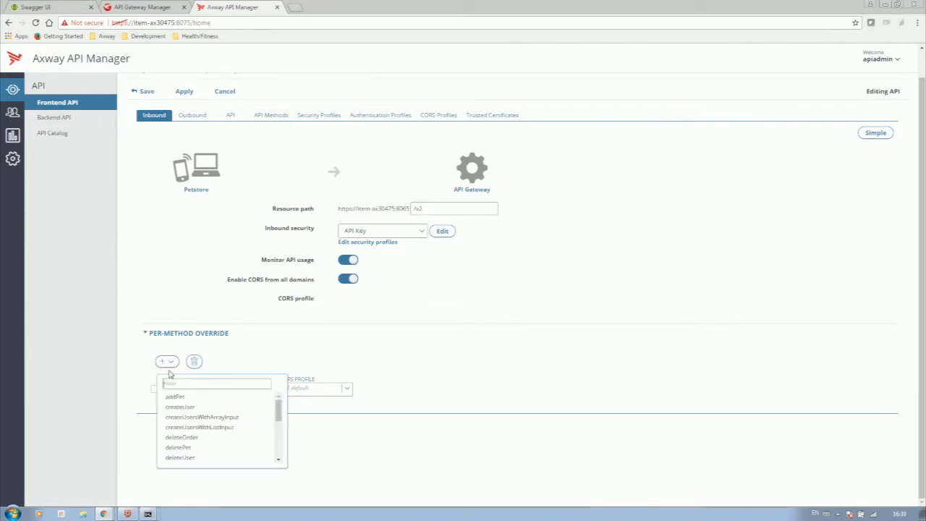
type("pet")
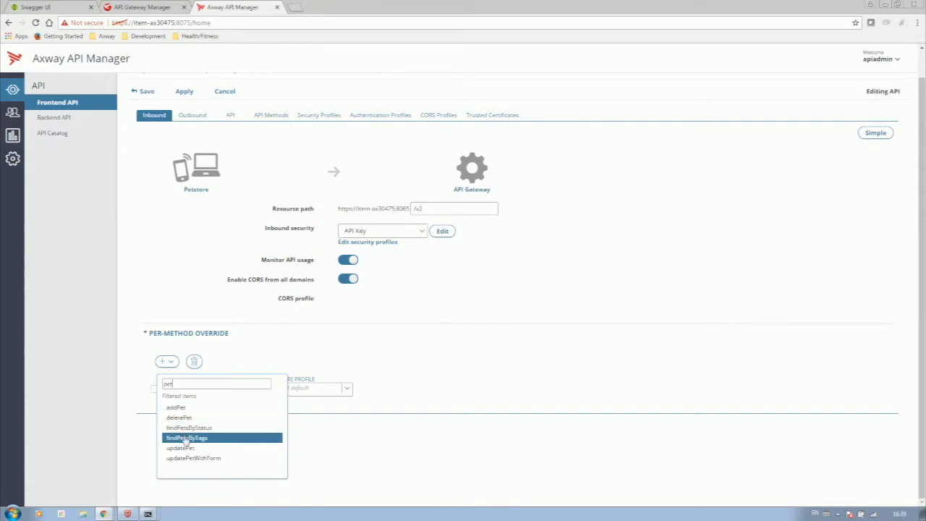
left_click(188, 428)
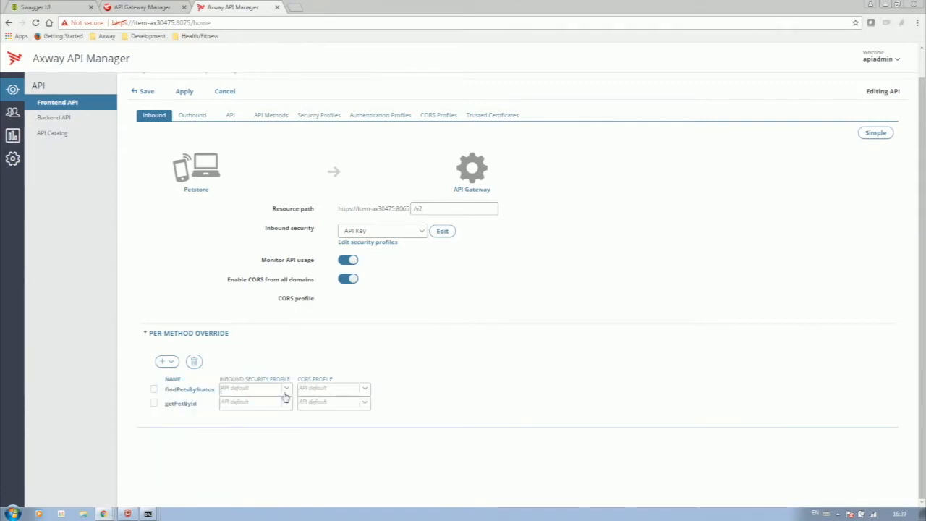
- Set both overrides' inbound security profile to READ and apply the changes
left_click(274, 392)
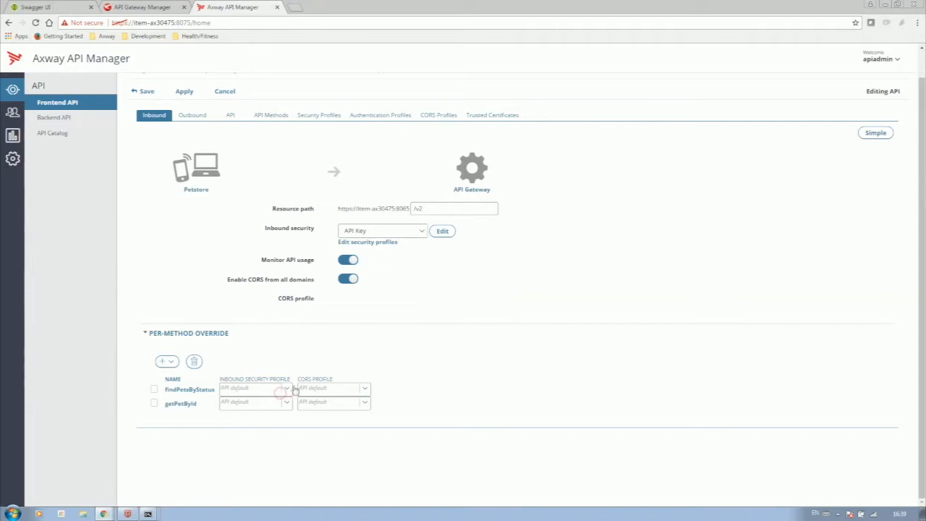
left_click(291, 389)
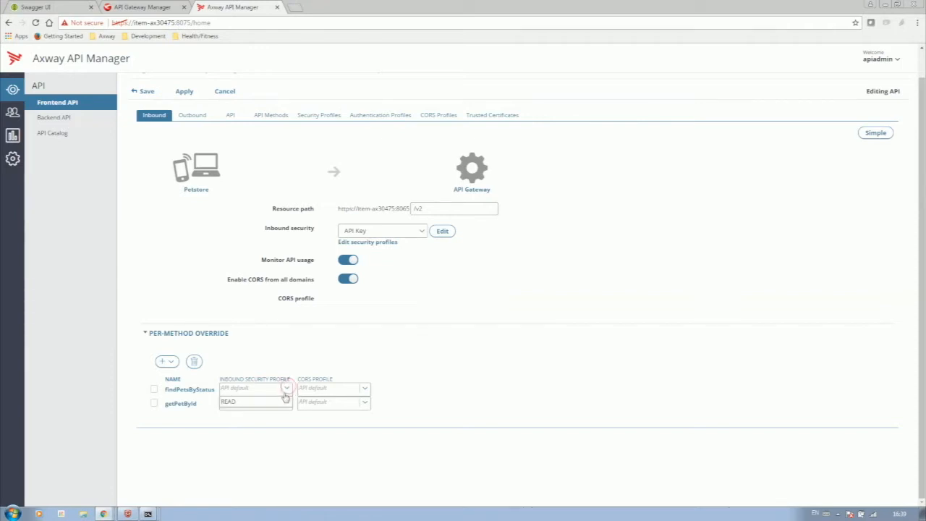
left_click(282, 403)
left_click(287, 403)
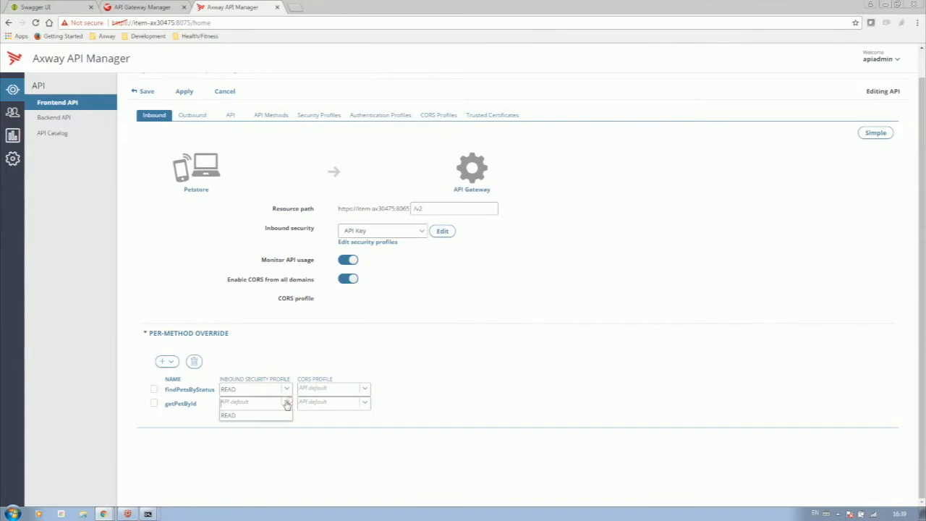
left_click(275, 416)
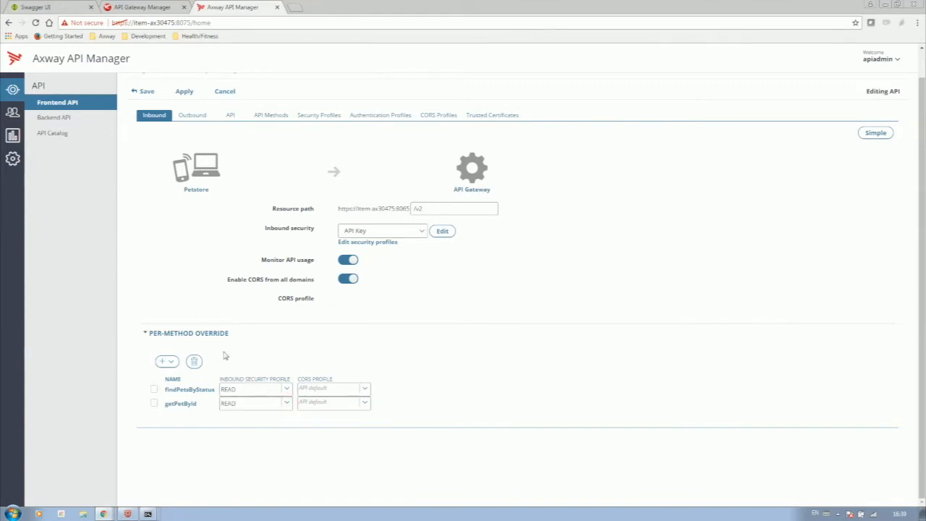
left_click(185, 91)
left_click(266, 116)
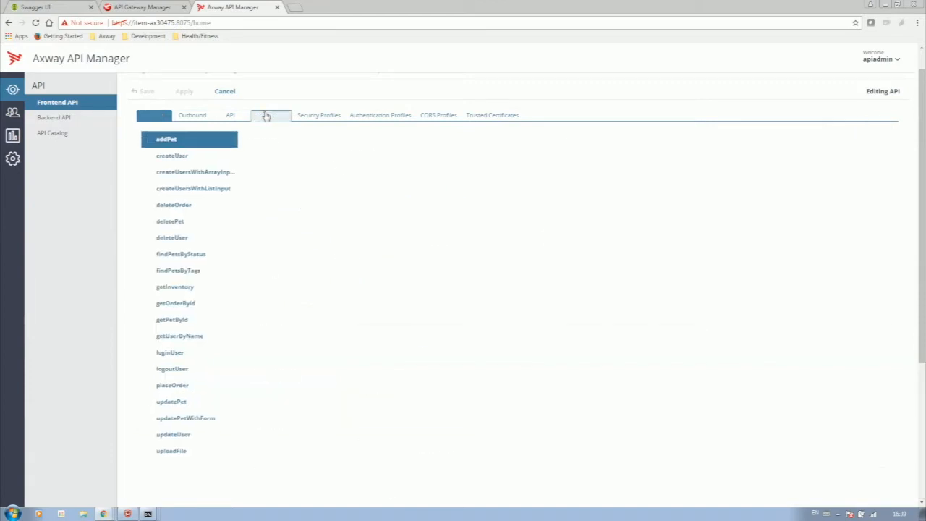
- Test findPetsByStatus with the API key and status sold under READ, still getting 401 Security failure
left_click(176, 257)
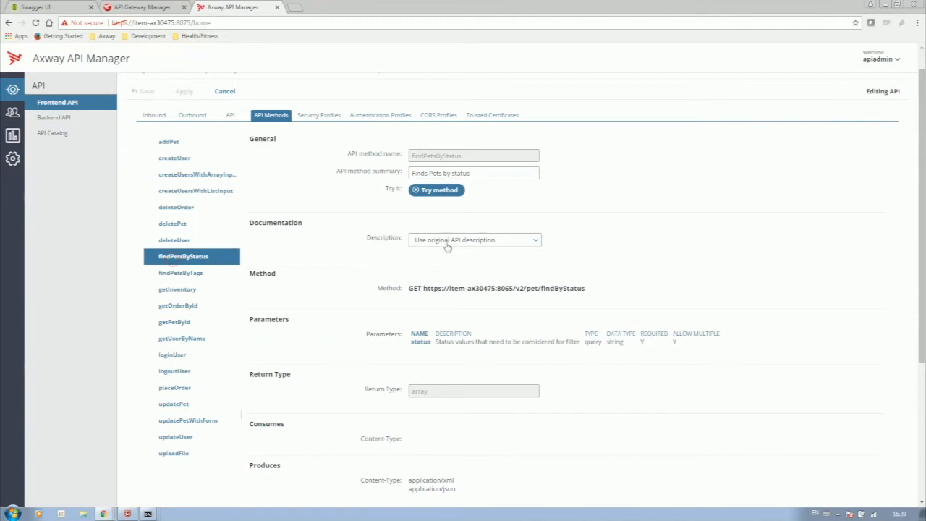
left_click(430, 192)
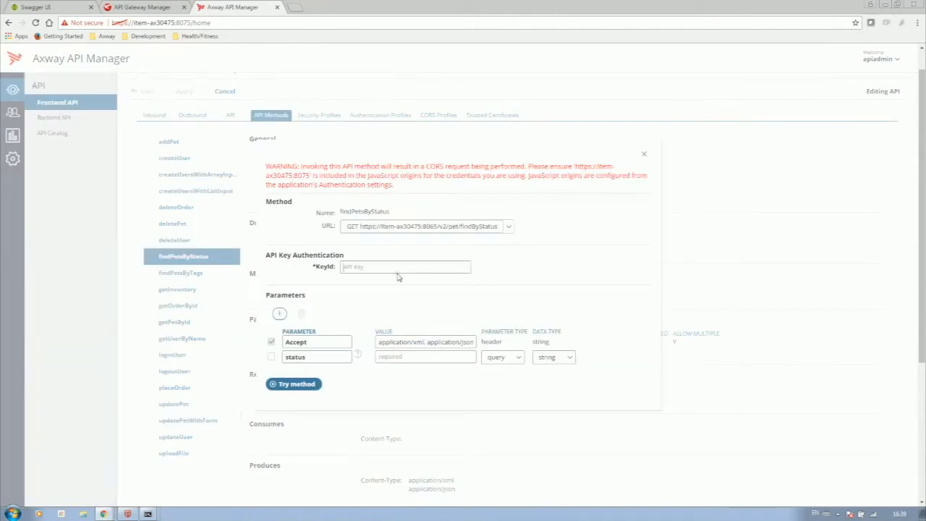
left_click(397, 269)
key("ctrl+v")
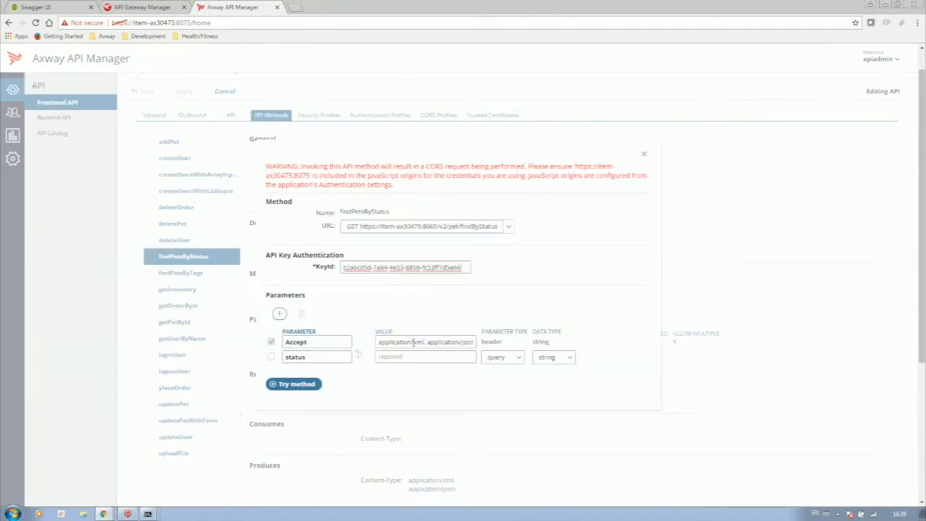
left_click(407, 354)
type("sold")
left_click(295, 385)
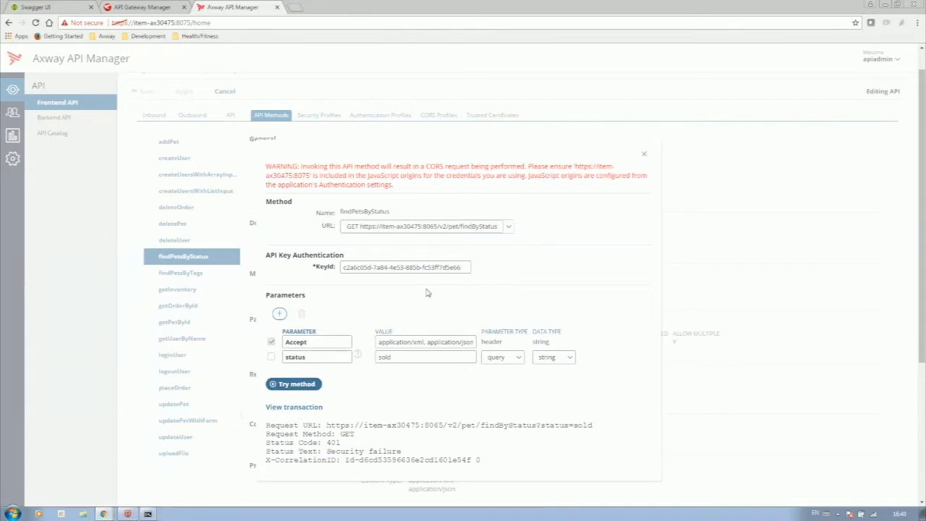
left_click(650, 154)
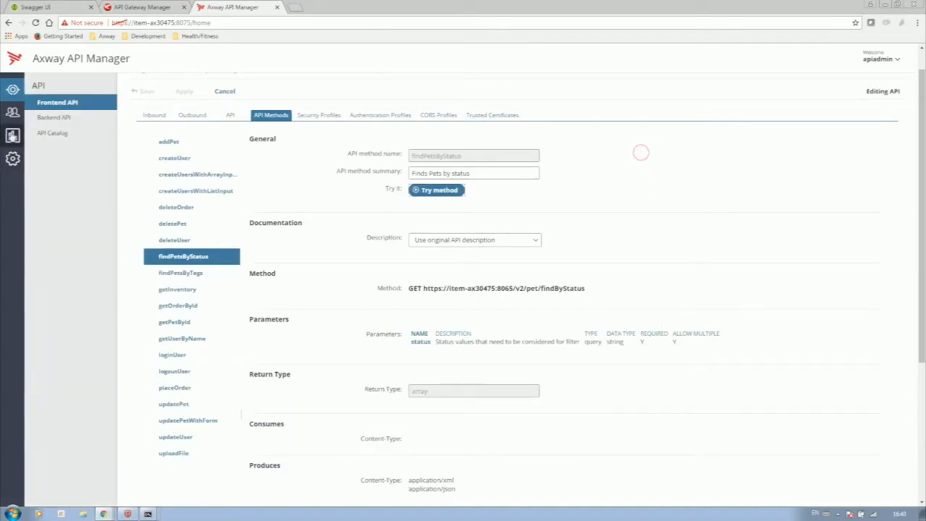
- Browse the application's authentication scopes in Clients, then return to the applications list
left_click(13, 113)
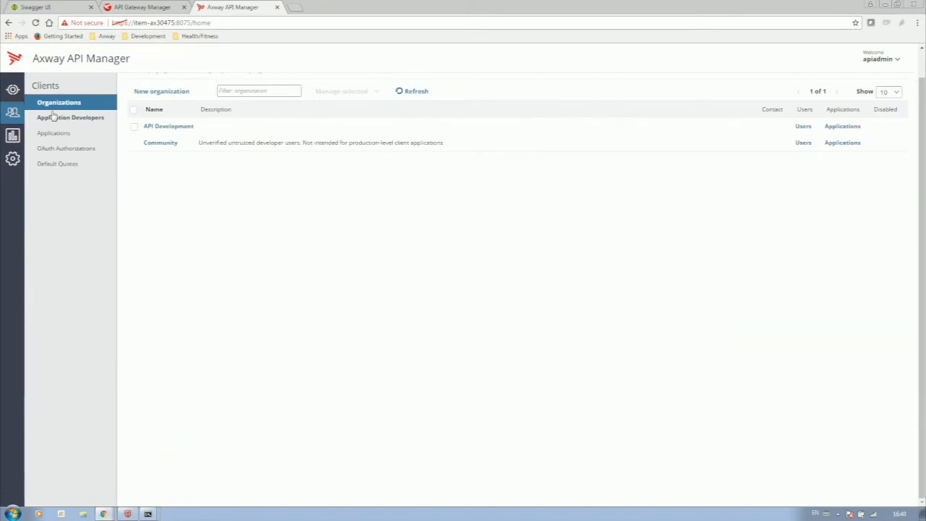
left_click(55, 134)
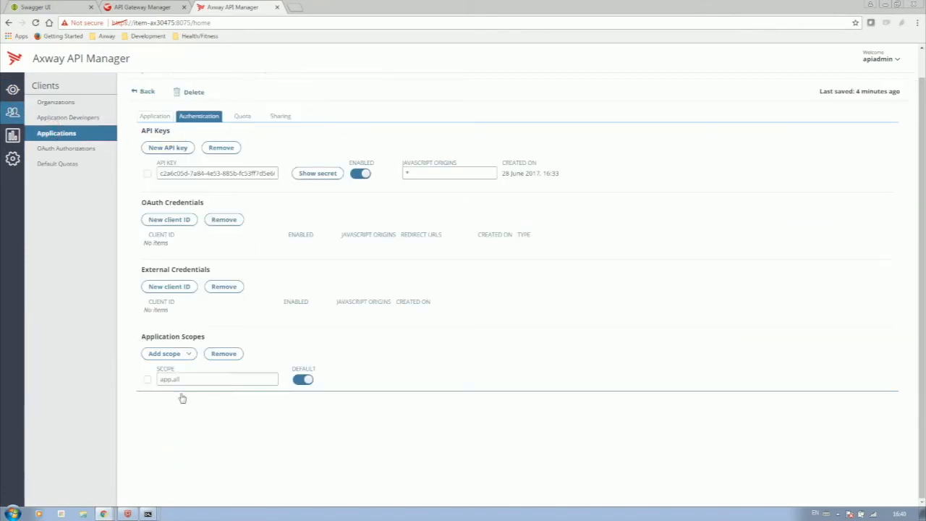
left_click(166, 353)
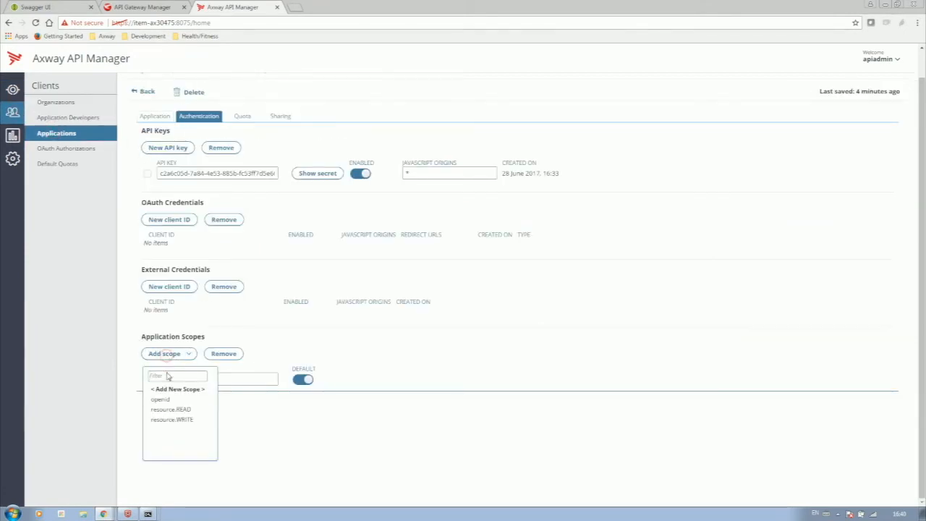
left_click(261, 348)
left_click(145, 92)
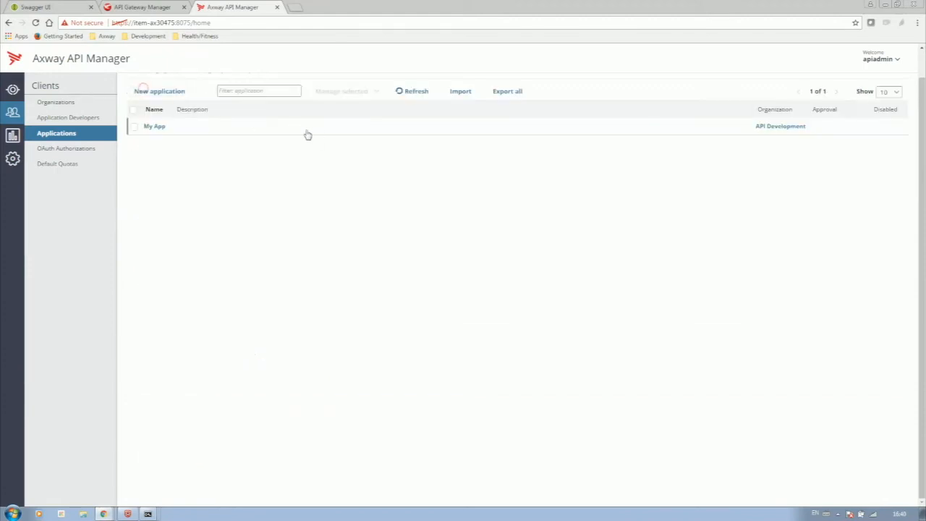
- Grant My App the app.read scope in its Authentication settings
left_click(162, 128)
left_click(195, 116)
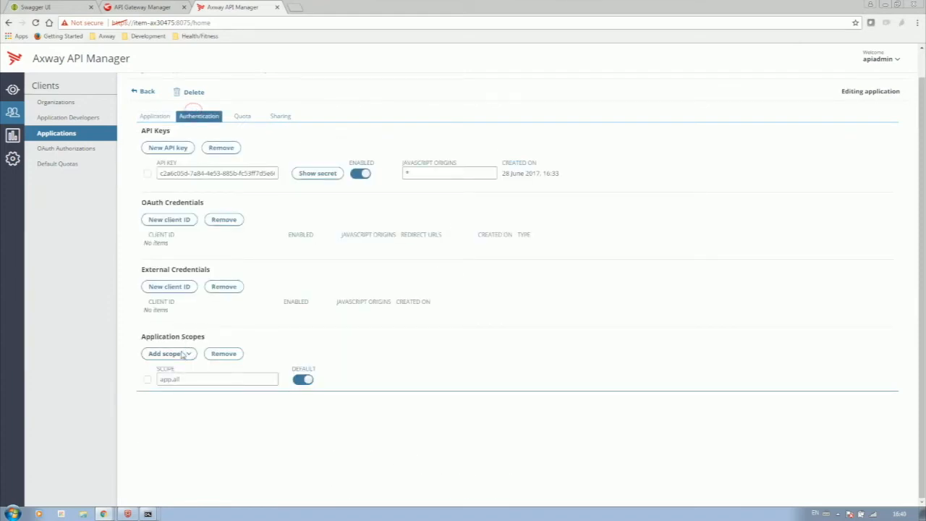
left_click(181, 354)
left_click(166, 410)
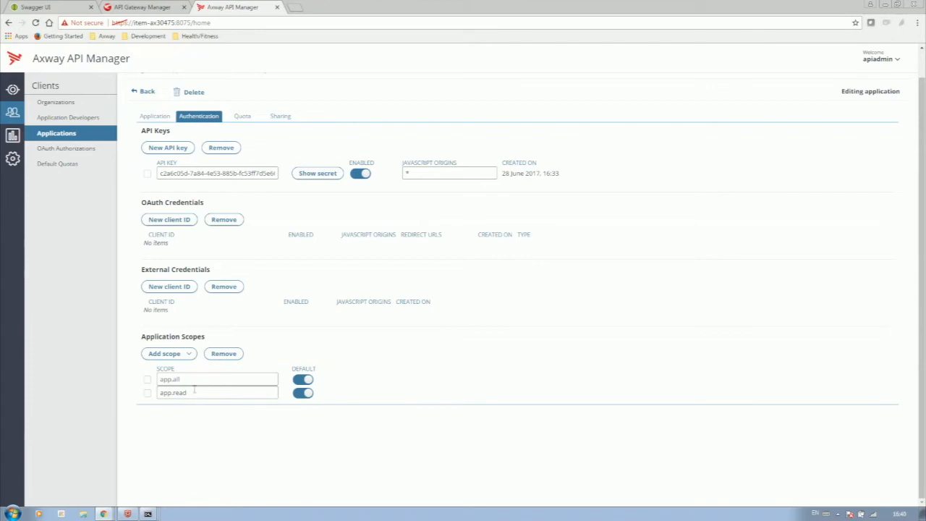
left_click(378, 362)
left_click(13, 89)
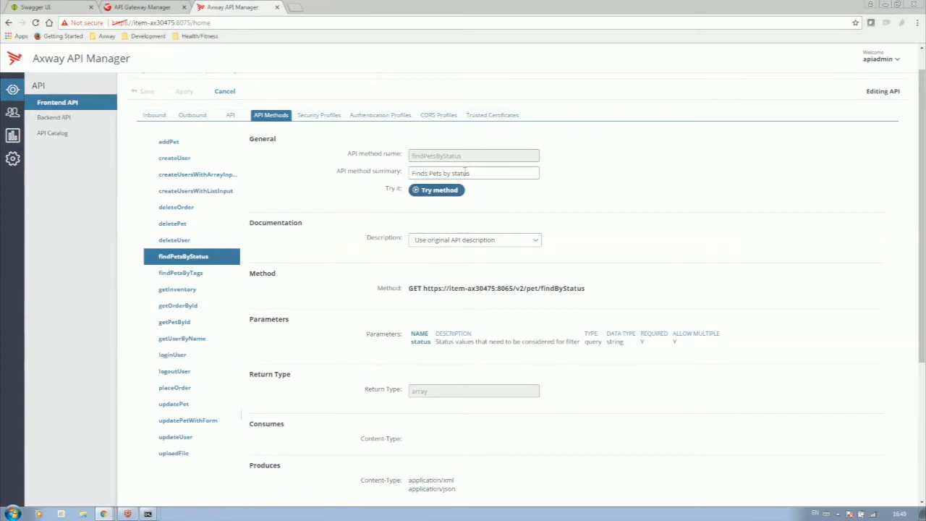
- Retest findPetsByStatus with the API key and status sold, now returning Status Code 200 with sold pets
left_click(441, 190)
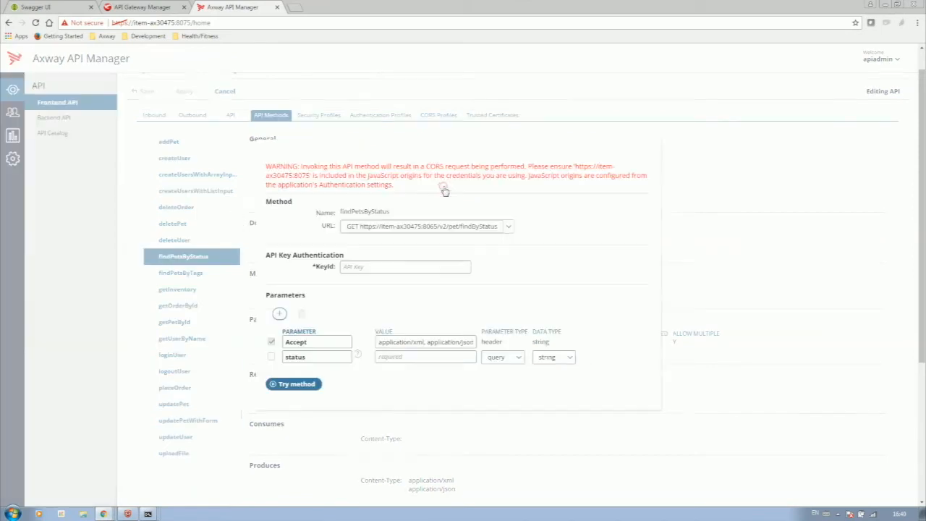
left_click(391, 267)
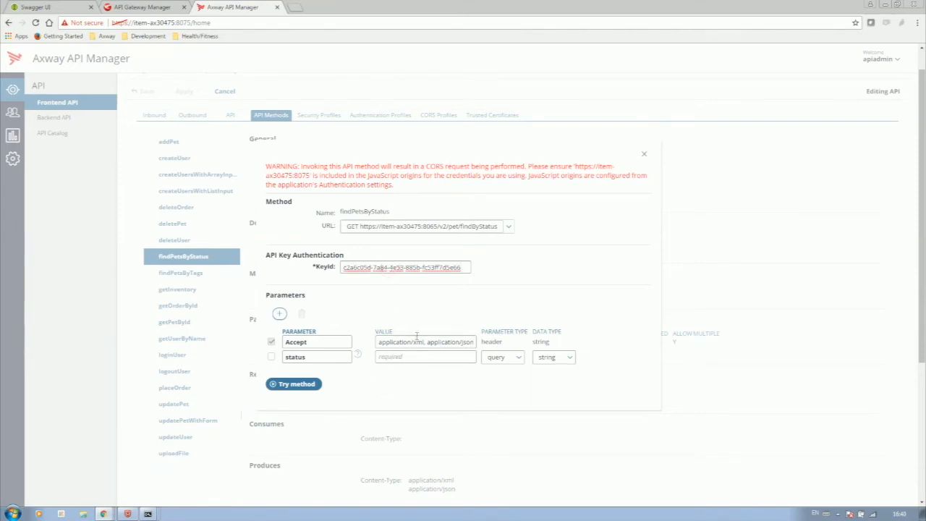
left_click(417, 354)
type("sold")
left_click(303, 389)
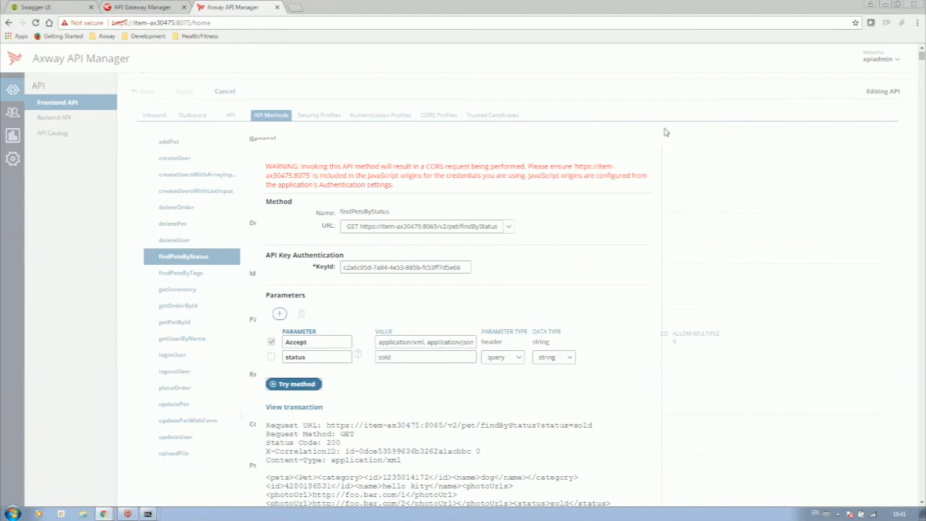
left_click(643, 154)
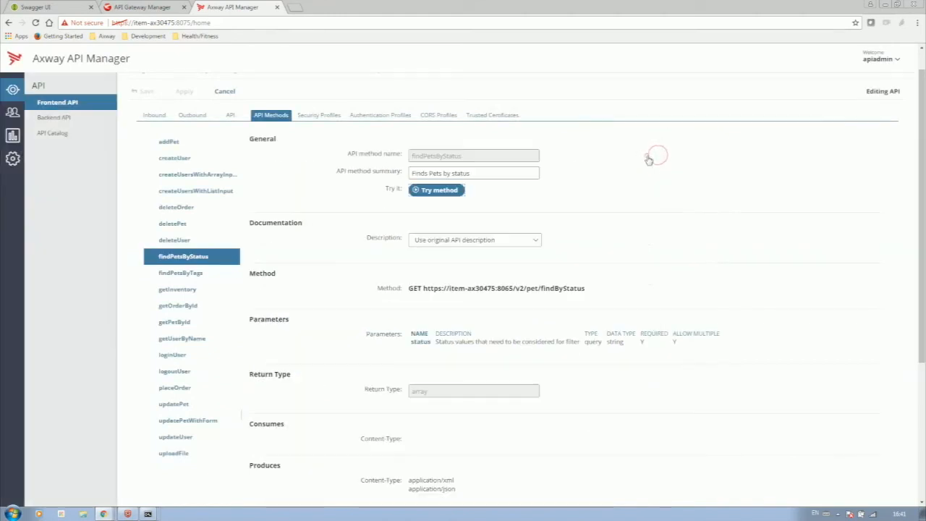
- View Petstore's findPetsByStatus security in the API Catalog: API Key only, KeyId header, scope app.read, matching Any
left_click(53, 136)
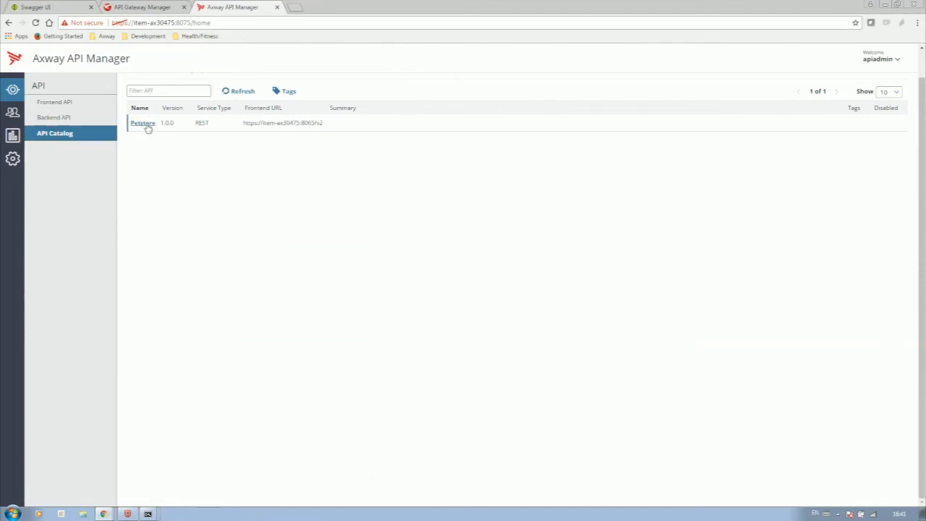
scroll(184, 310, "down", 3)
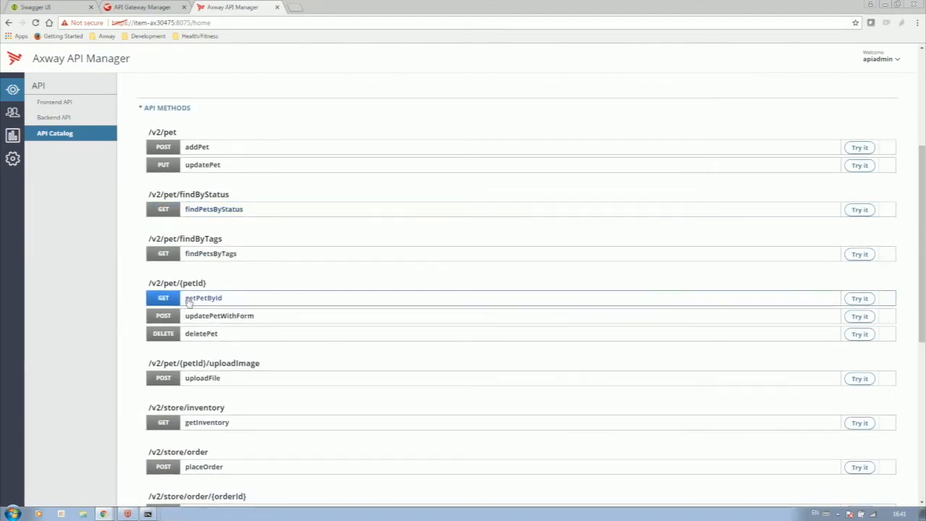
left_click(201, 210)
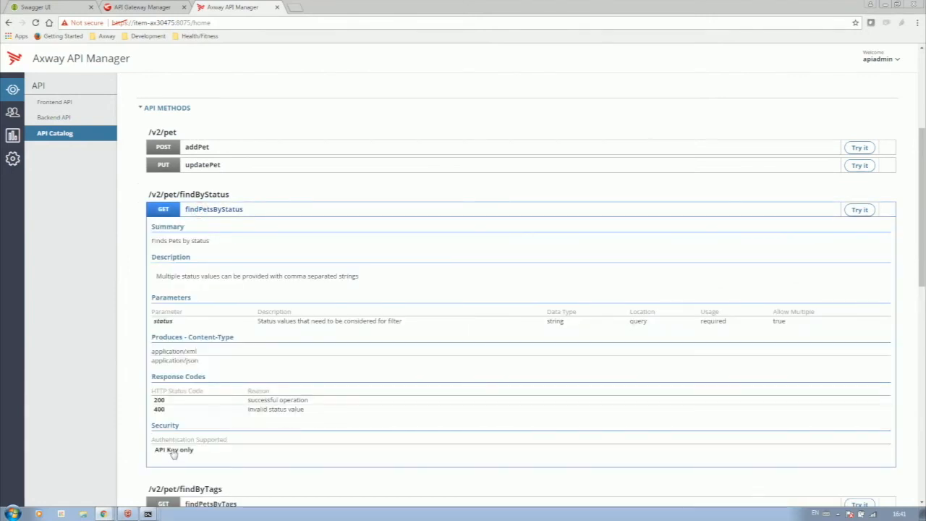
left_click(173, 449)
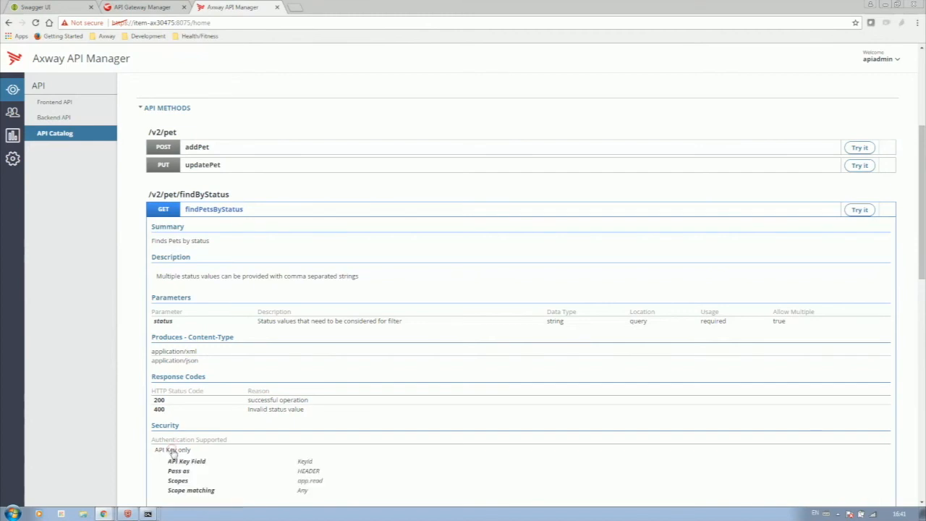
scroll(275, 438, "down", 2)
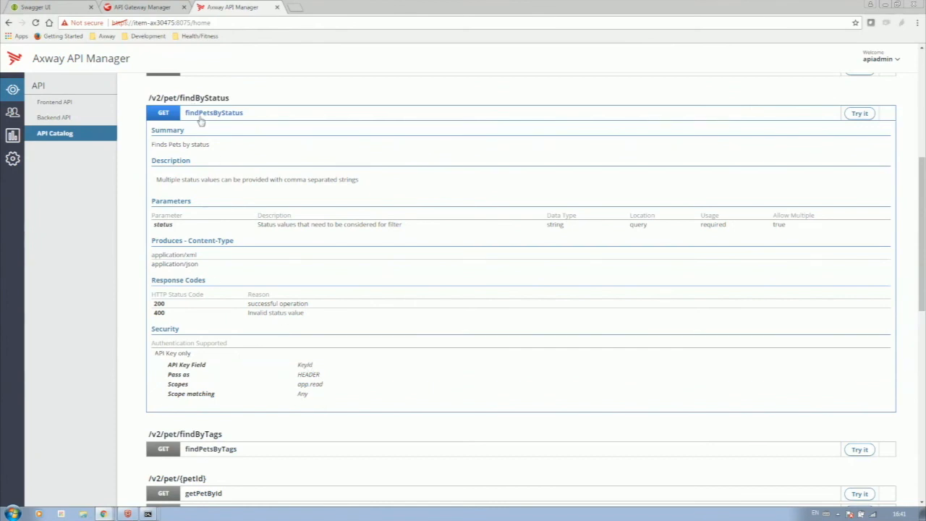
scroll(201, 120, "up", 2)
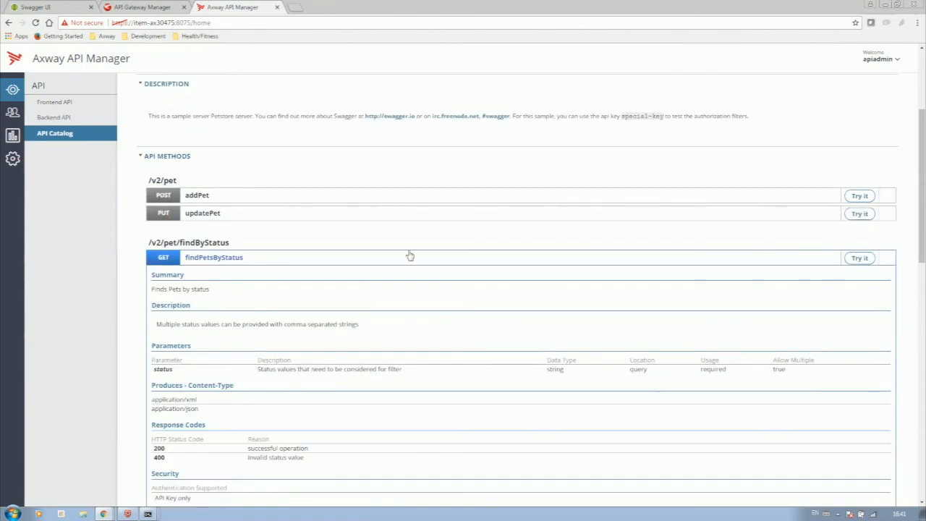